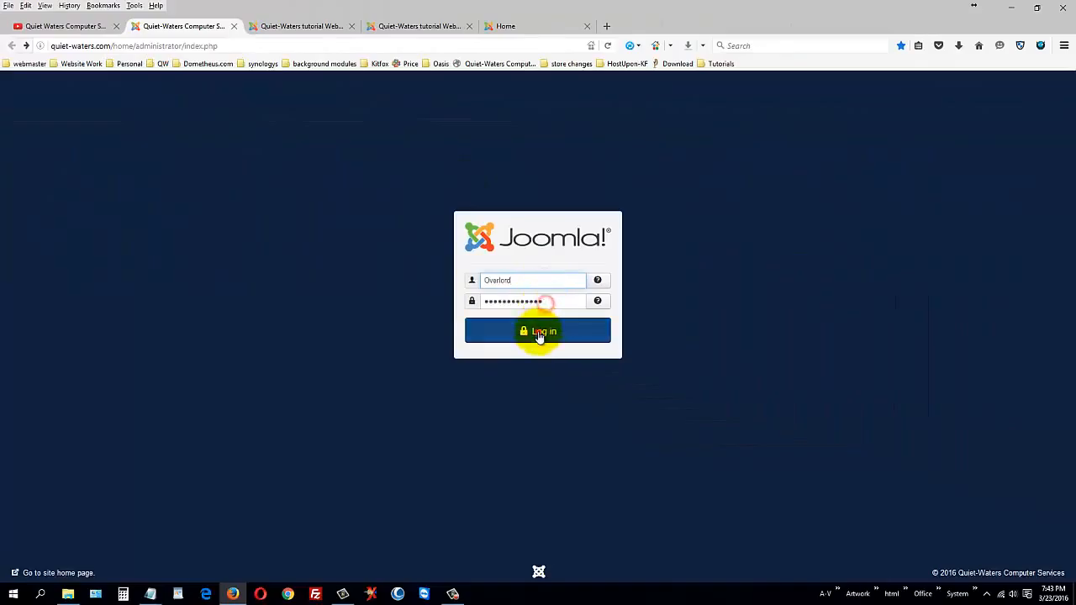
# Step: Log in to the Joomla administrator and bring up the list of menus in the tutorial site's backend
pyautogui.click(538, 331)
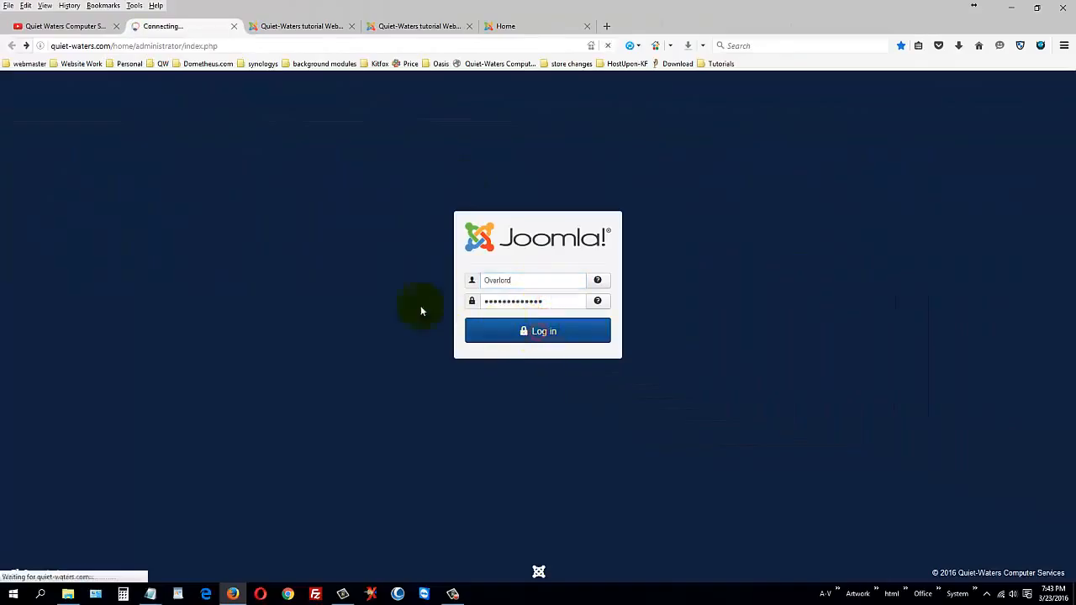
pyautogui.click(330, 26)
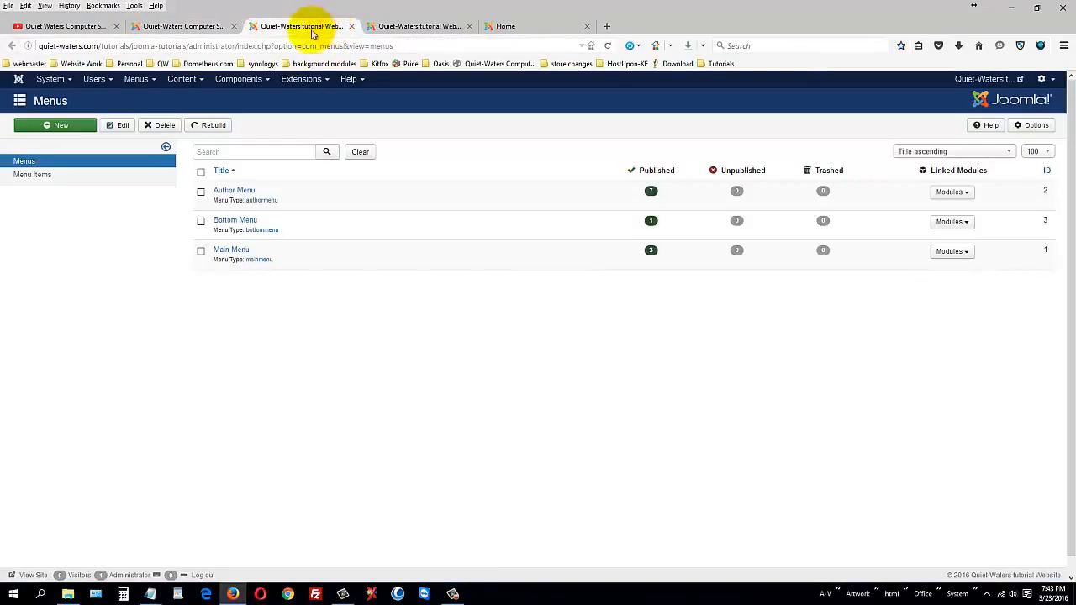
pyautogui.click(137, 78)
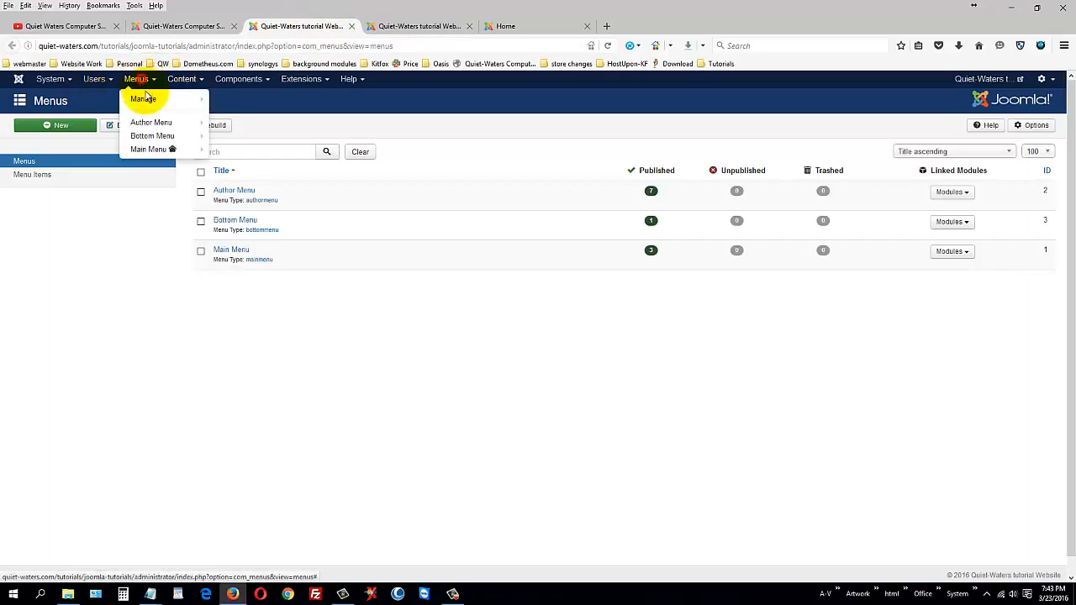
pyautogui.moveTo(148, 105)
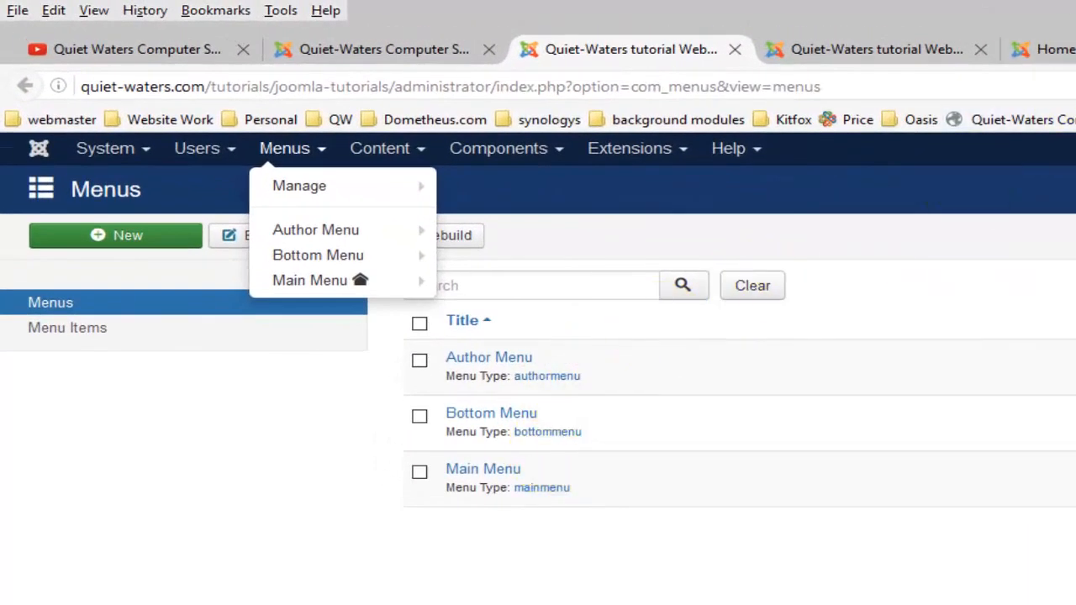
# Step: Review the tutorial site's public home page from the main menu down to the footer menu
pyautogui.click(1042, 49)
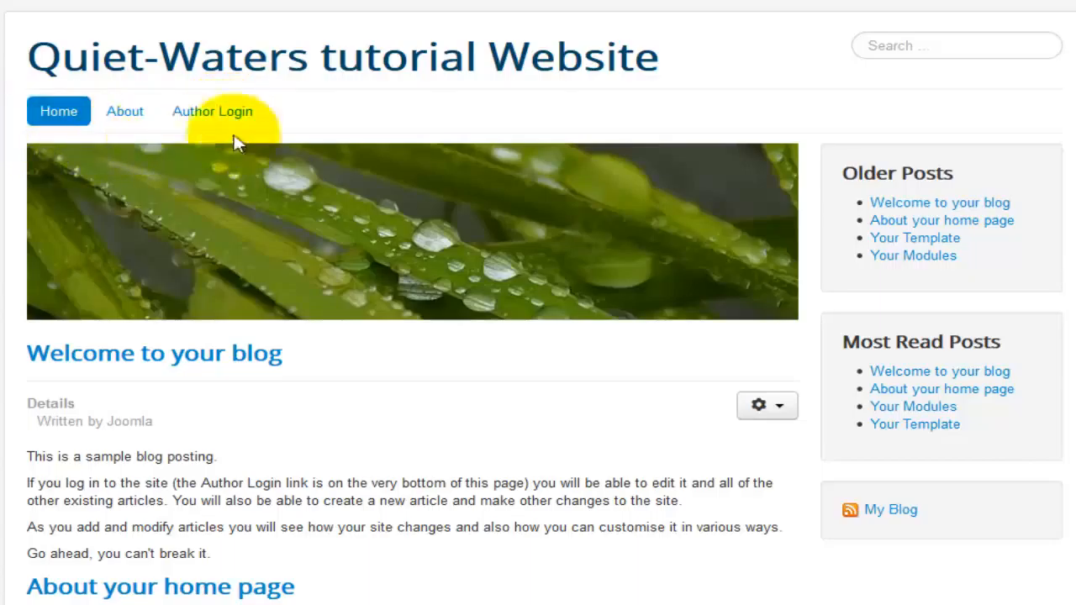
pyautogui.scroll(-15, 588, 143)
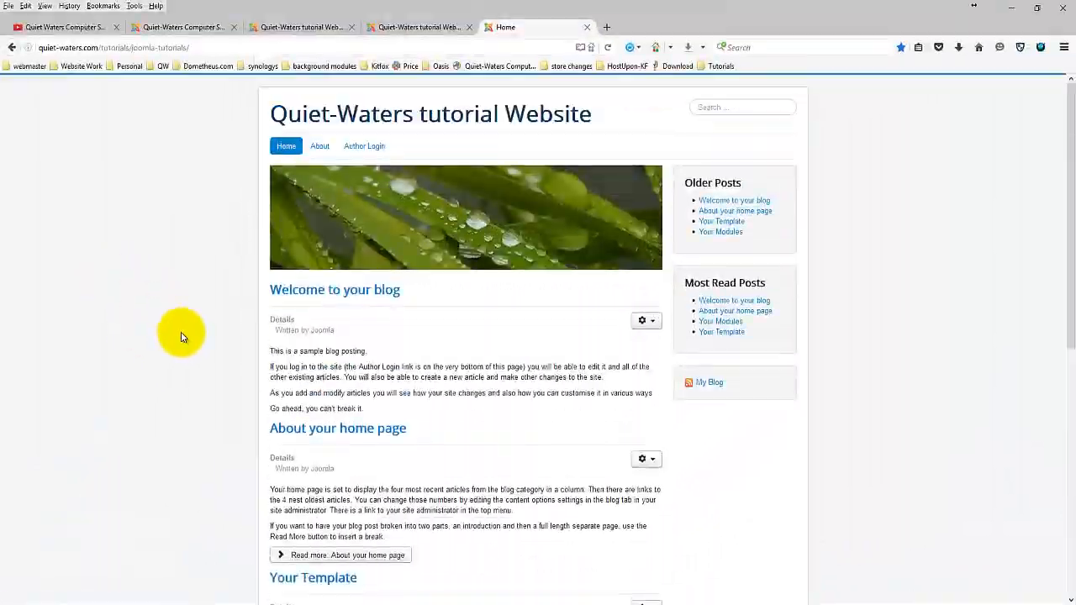
pyautogui.scroll(-15, 180, 337)
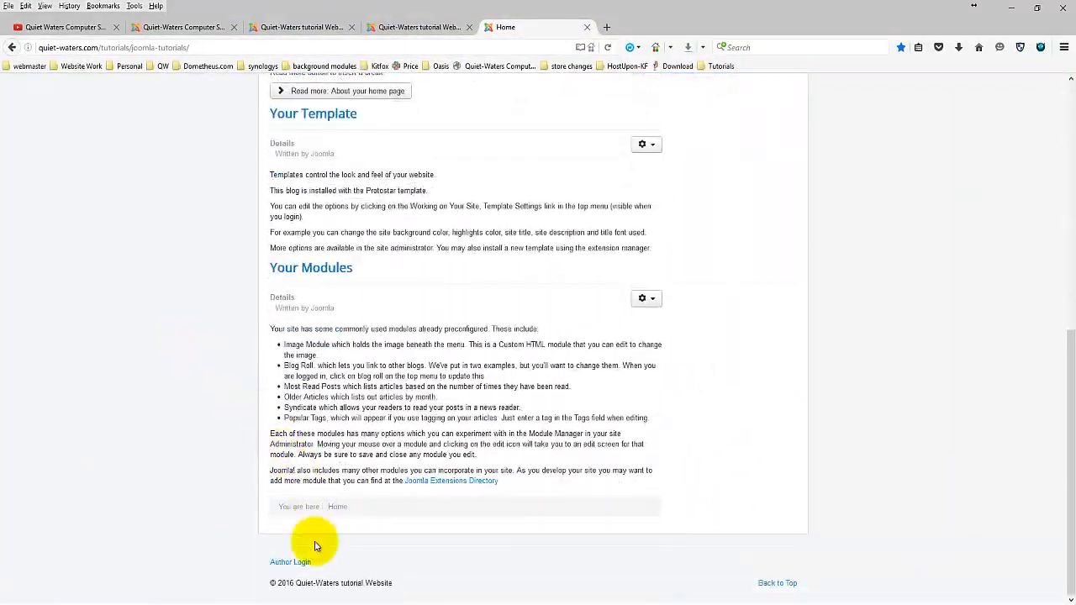
pyautogui.scroll(6, 340, 496)
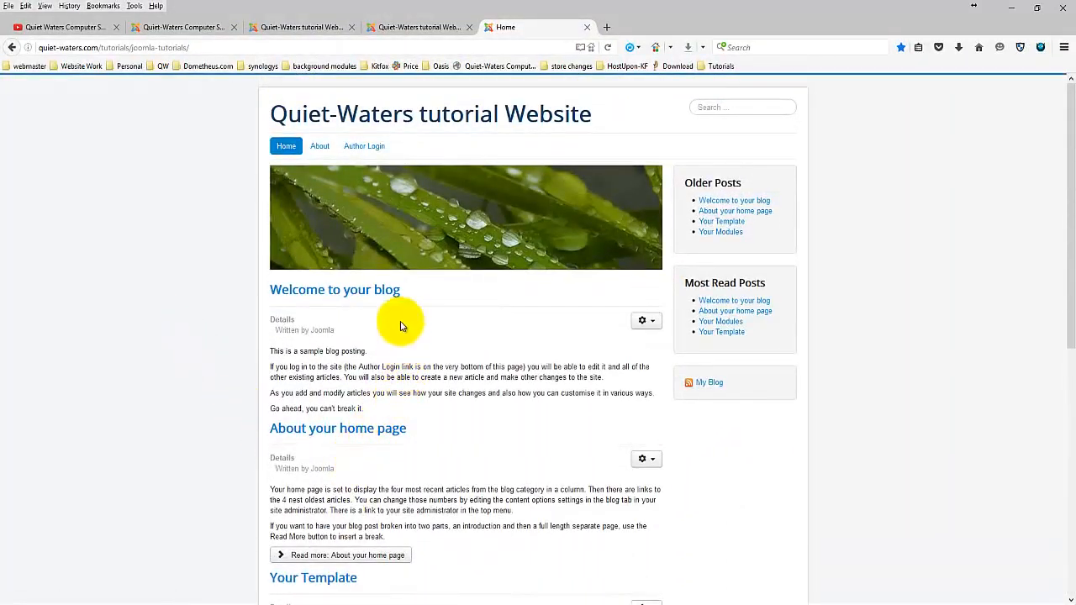
# Step: Start a new menu in the tutorial site's backend, set its description to Right Menu and copy that text
pyautogui.click(296, 27)
pyautogui.click(320, 371)
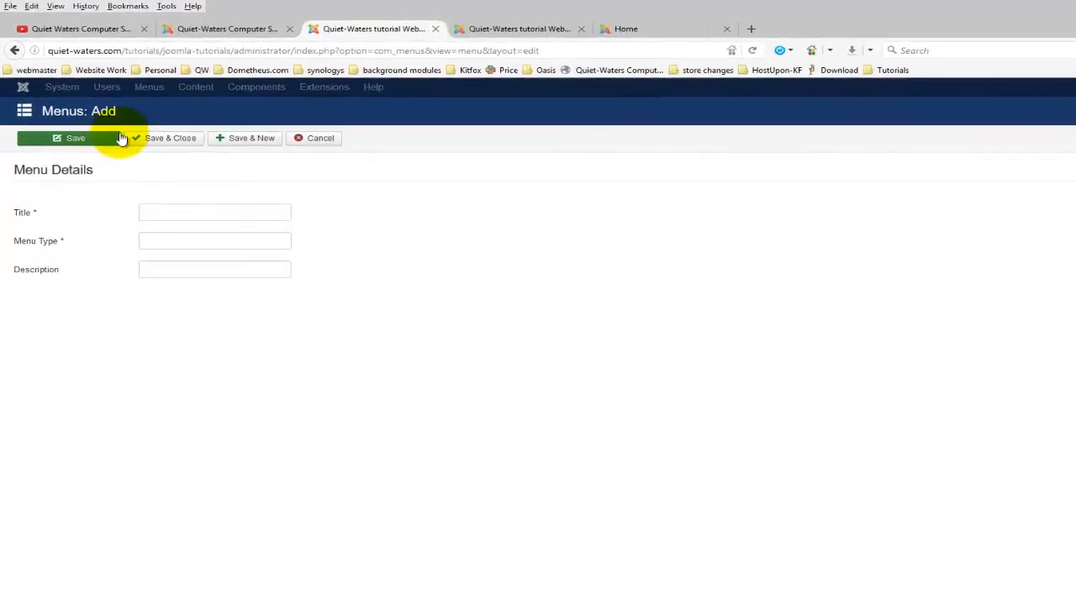
pyautogui.click(168, 255)
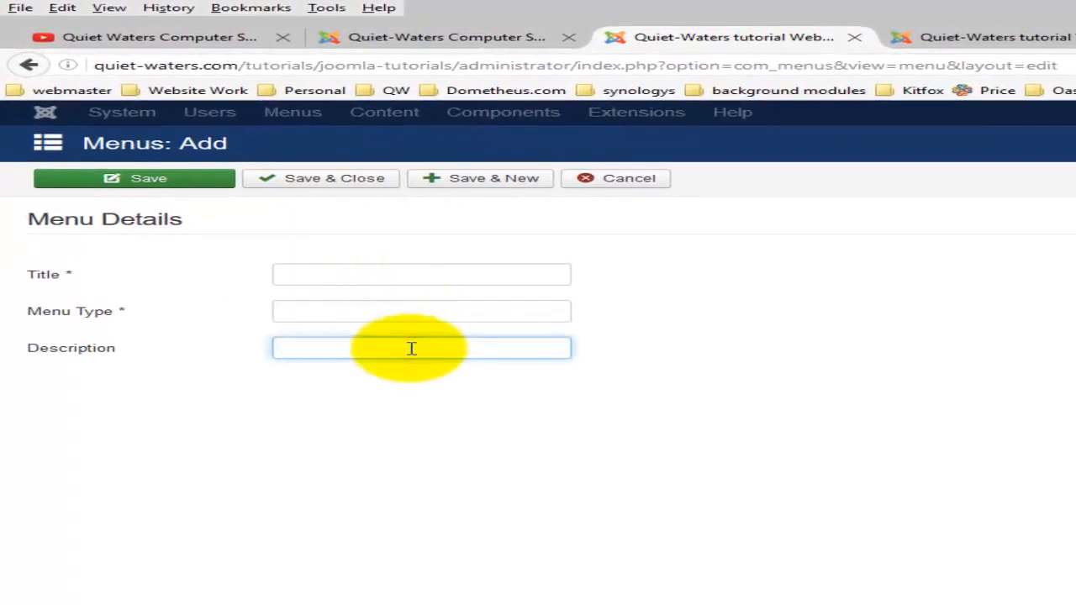
pyautogui.write('Right')
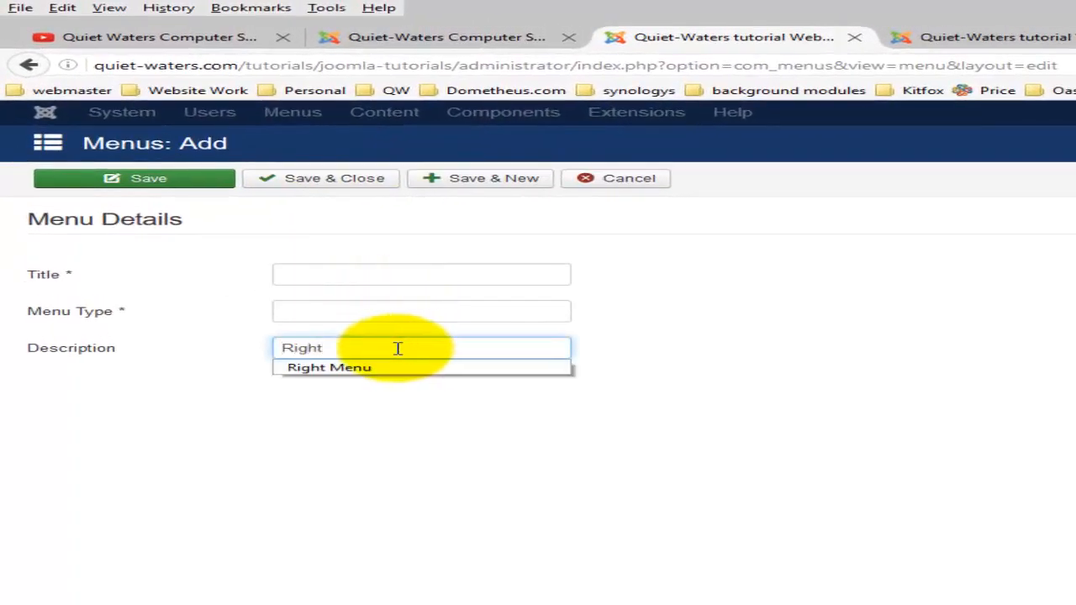
pyautogui.click(367, 370)
pyautogui.tripleClick(384, 347)
pyautogui.hotkey('ctrl', 'c')
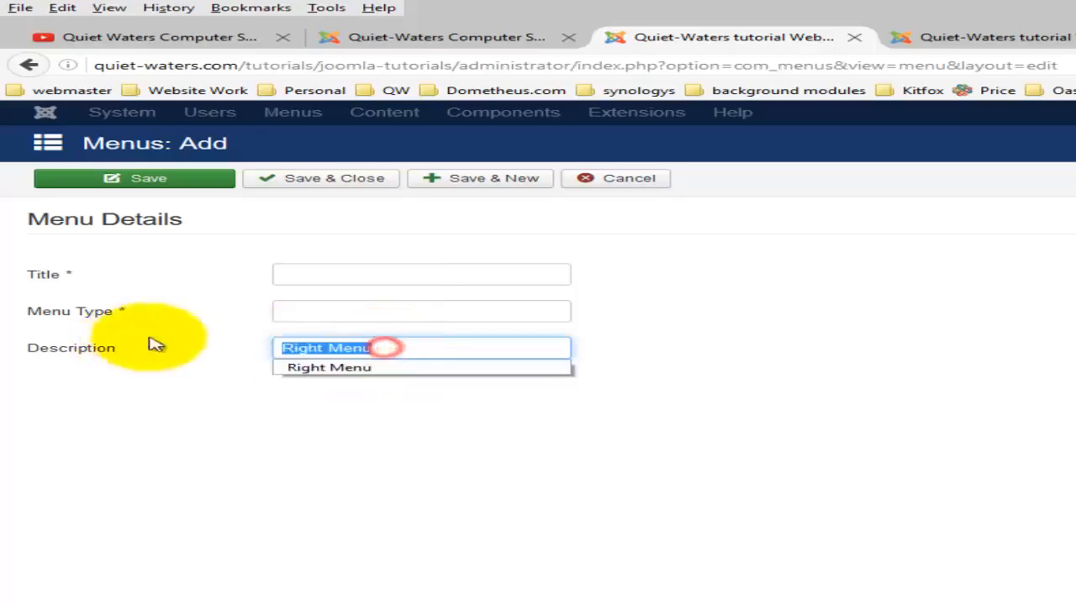
# Step: Fill in the menu type and title with the copied text Right Menu, and save and close the new menu
pyautogui.click(433, 306)
pyautogui.hotkey('ctrl', 'v')
pyautogui.click(433, 275)
pyautogui.hotkey('ctrl', 'v')
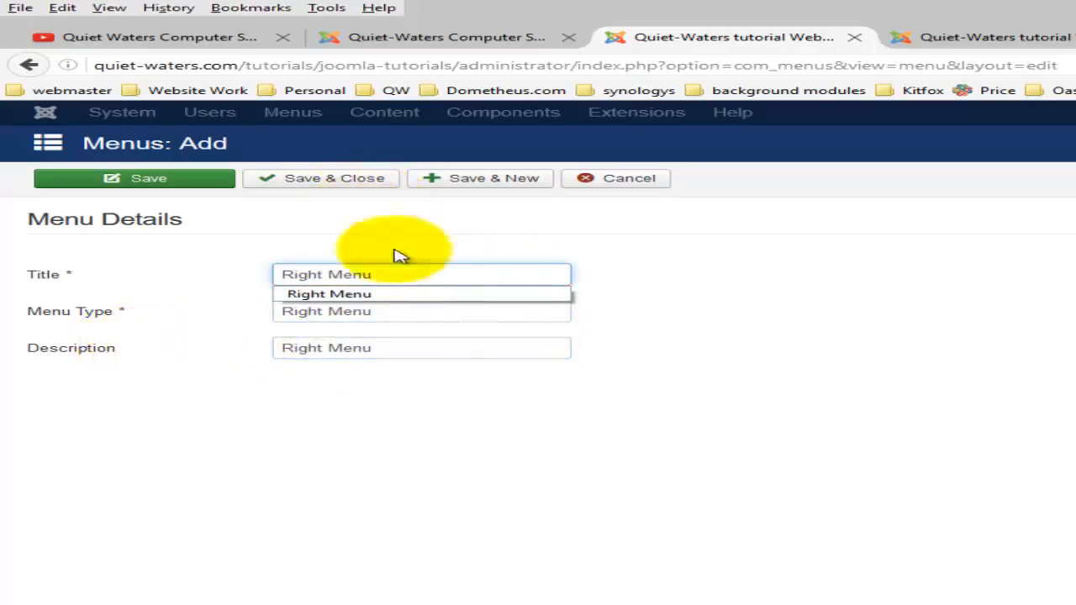
pyautogui.click(832, 310)
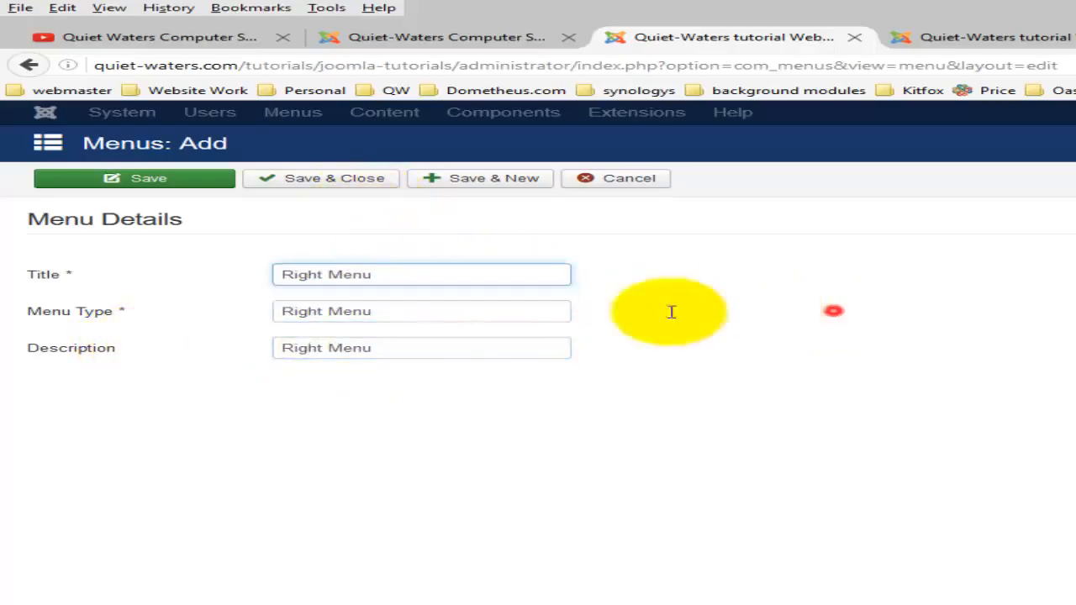
pyautogui.click(337, 179)
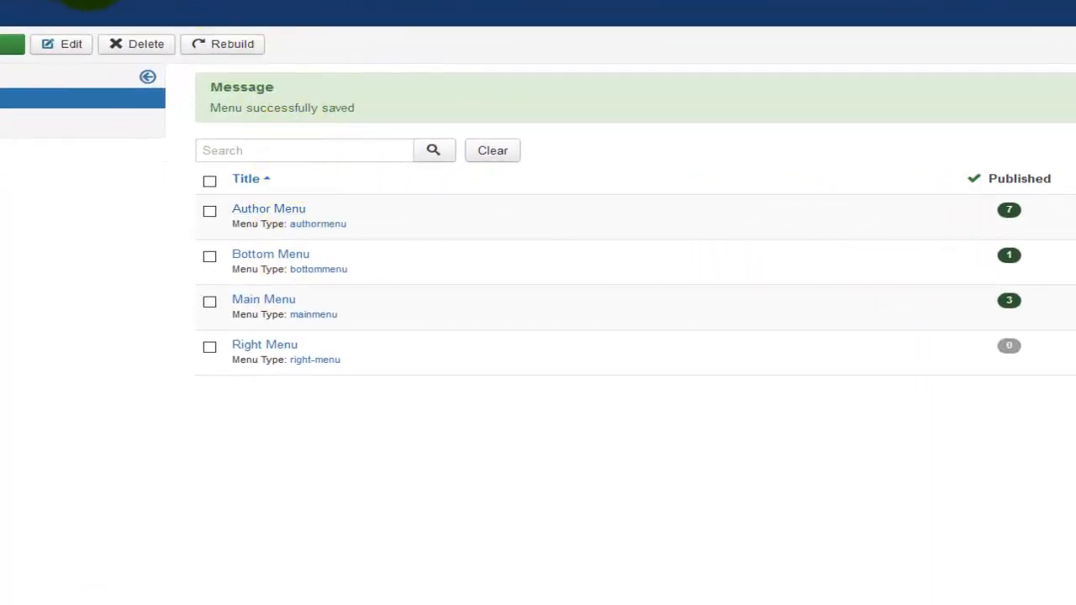
# Step: Check the site's available menus for the new Right Menu entry
pyautogui.click(96, 1)
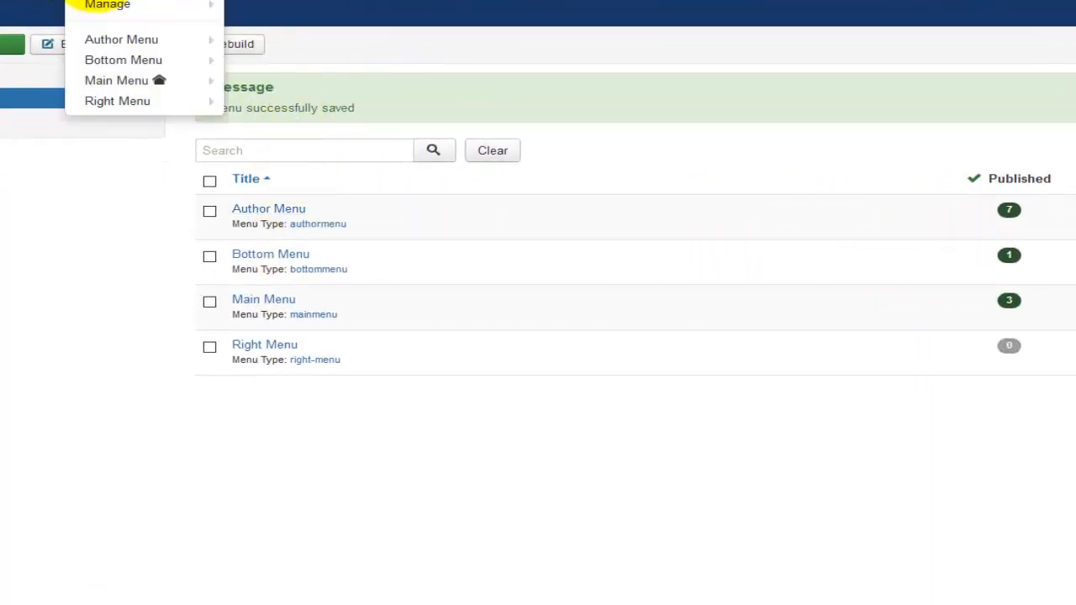
pyautogui.moveTo(99, 105)
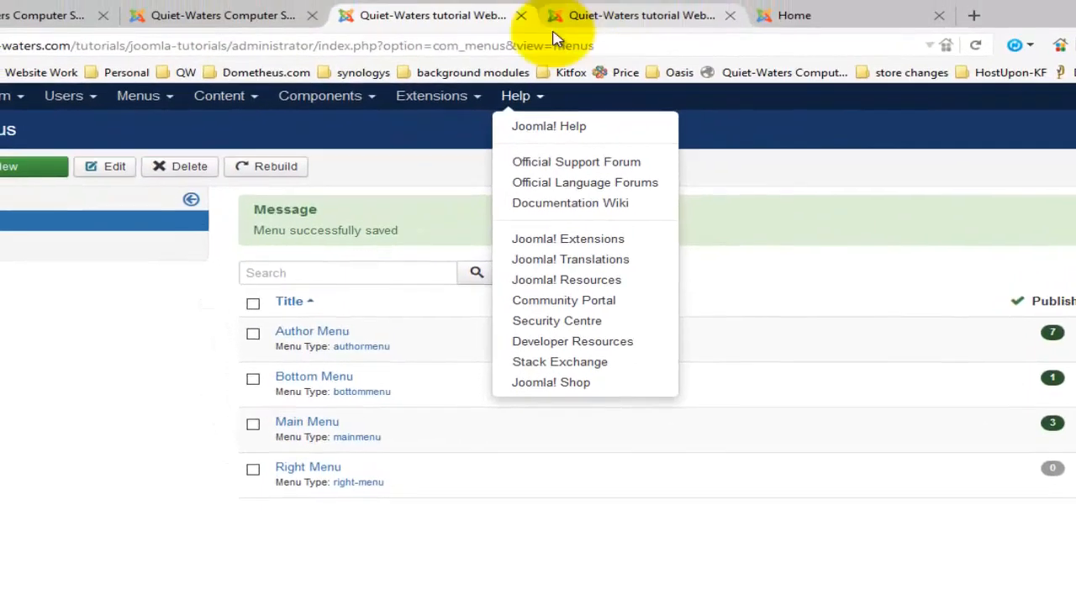
pyautogui.moveTo(454, 130)
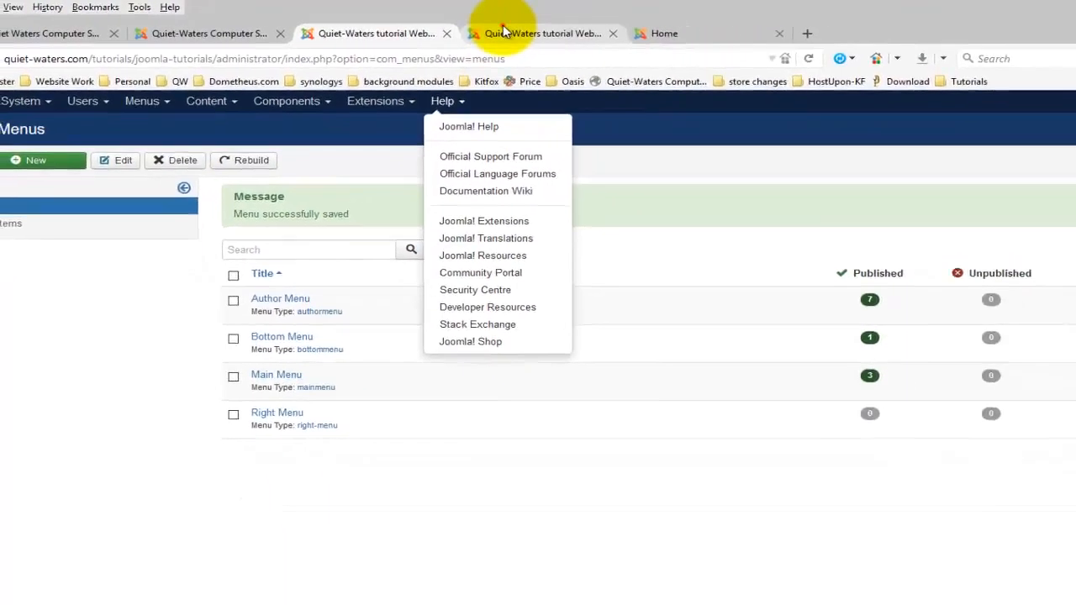
# Step: Filter the site's module list by the Menu type and compare the modules with the available menus
pyautogui.click(503, 29)
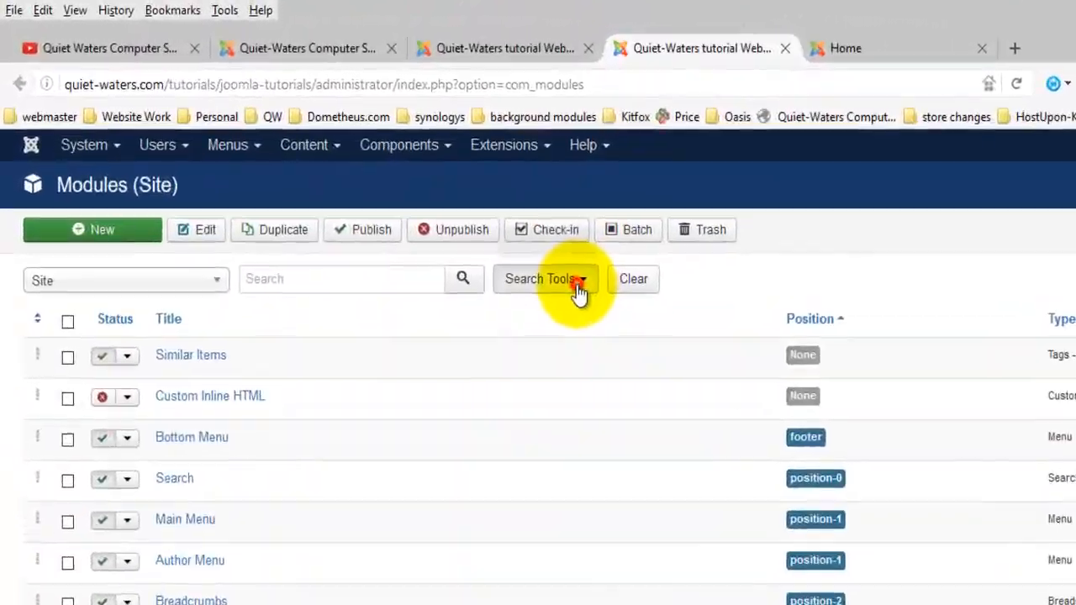
pyautogui.click(323, 153)
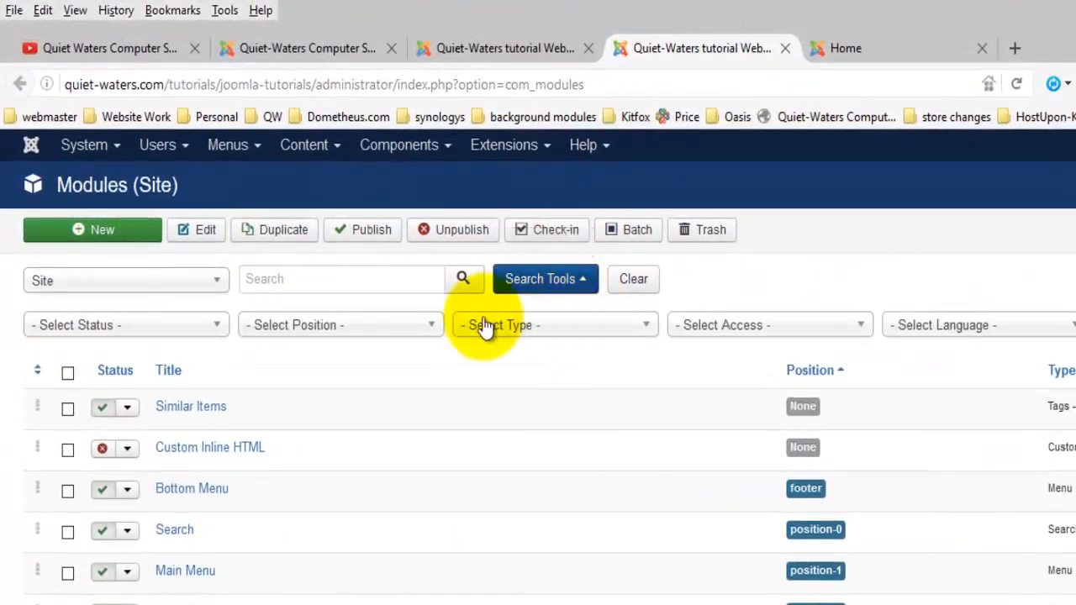
pyautogui.click(547, 327)
pyautogui.click(518, 591)
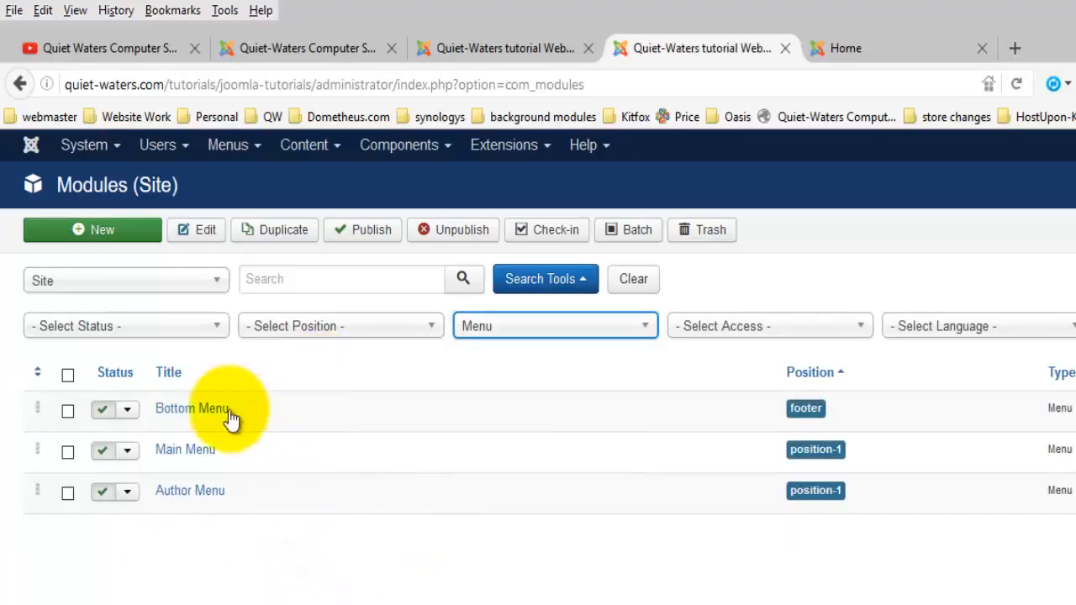
pyautogui.click(233, 146)
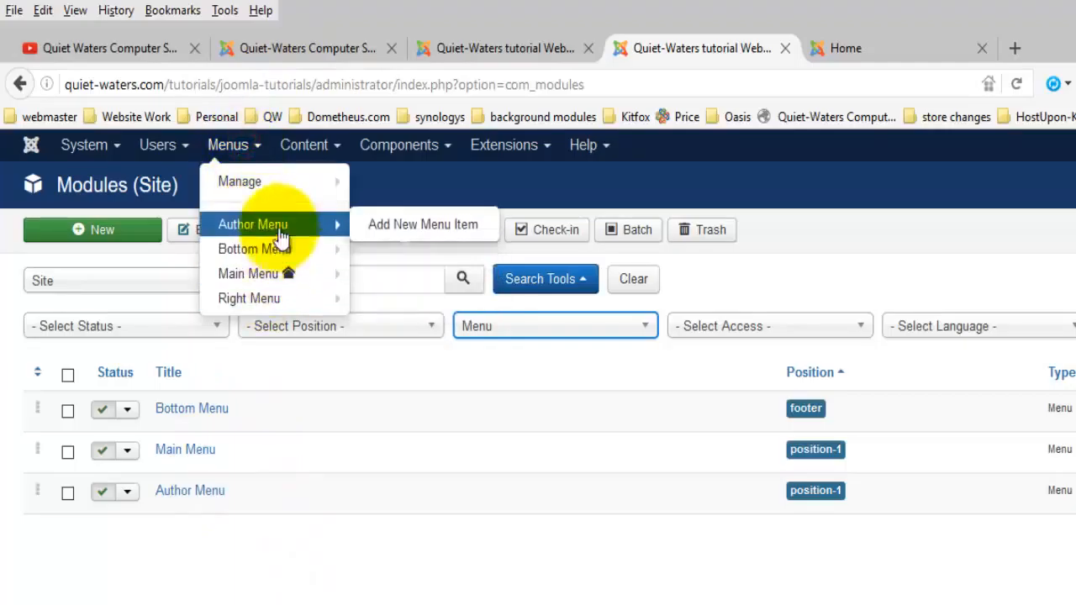
pyautogui.moveTo(264, 307)
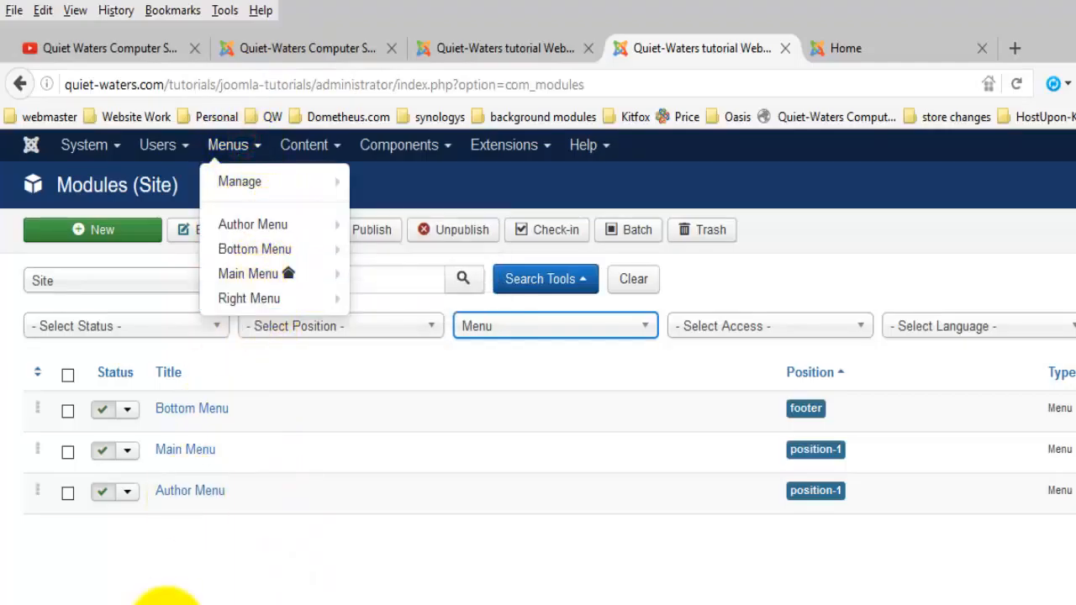
# Step: Create a new module of type Menu, title it Right Menu and choose Right Menu as the menu it displays
pyautogui.click(179, 583)
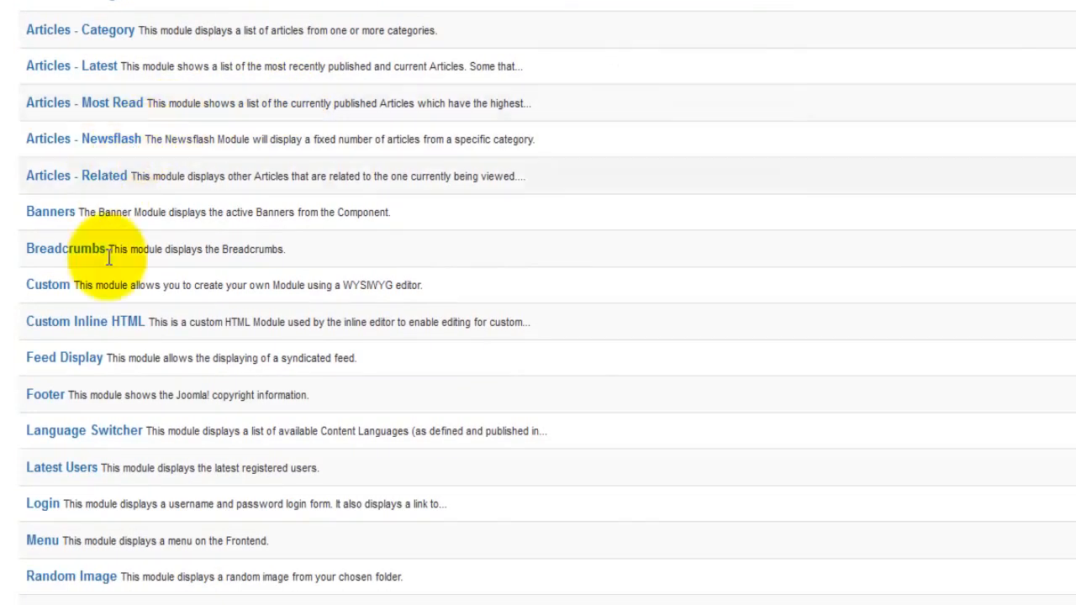
pyautogui.click(42, 542)
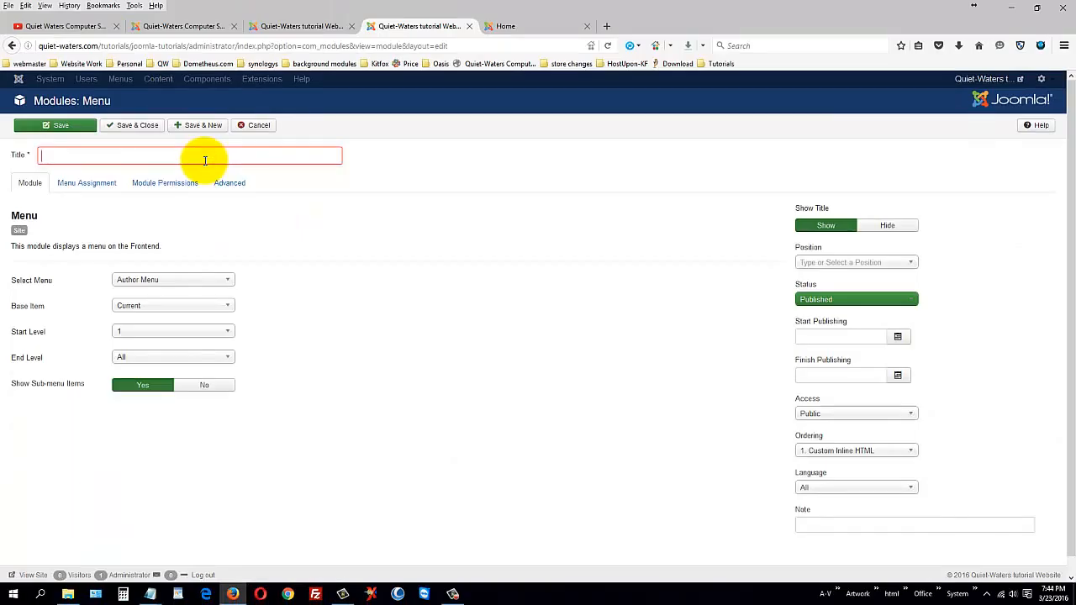
pyautogui.write('Right Menu')
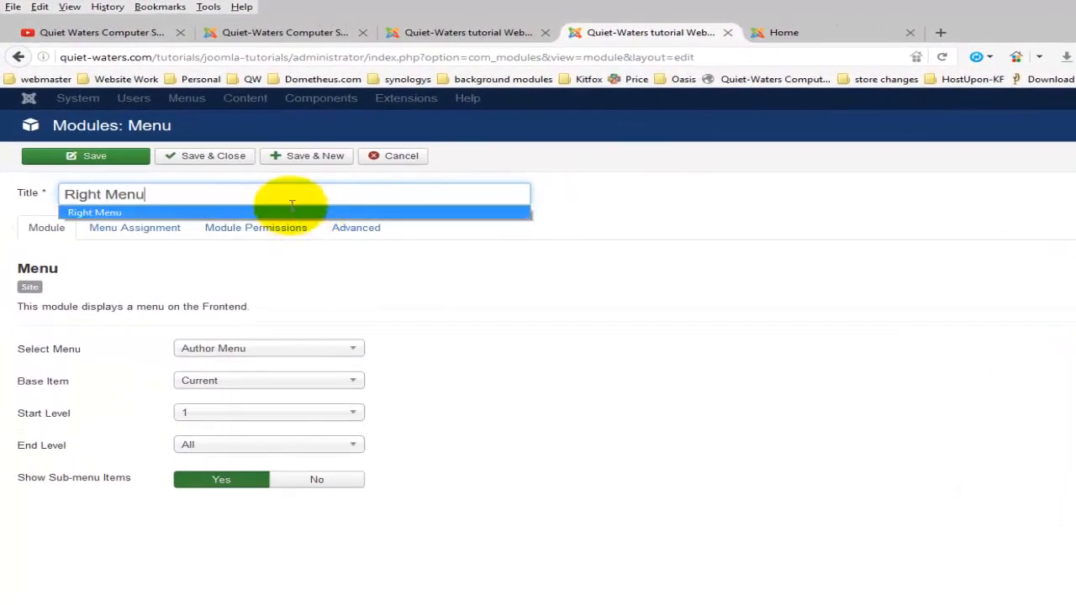
pyautogui.click(307, 195)
pyautogui.click(550, 267)
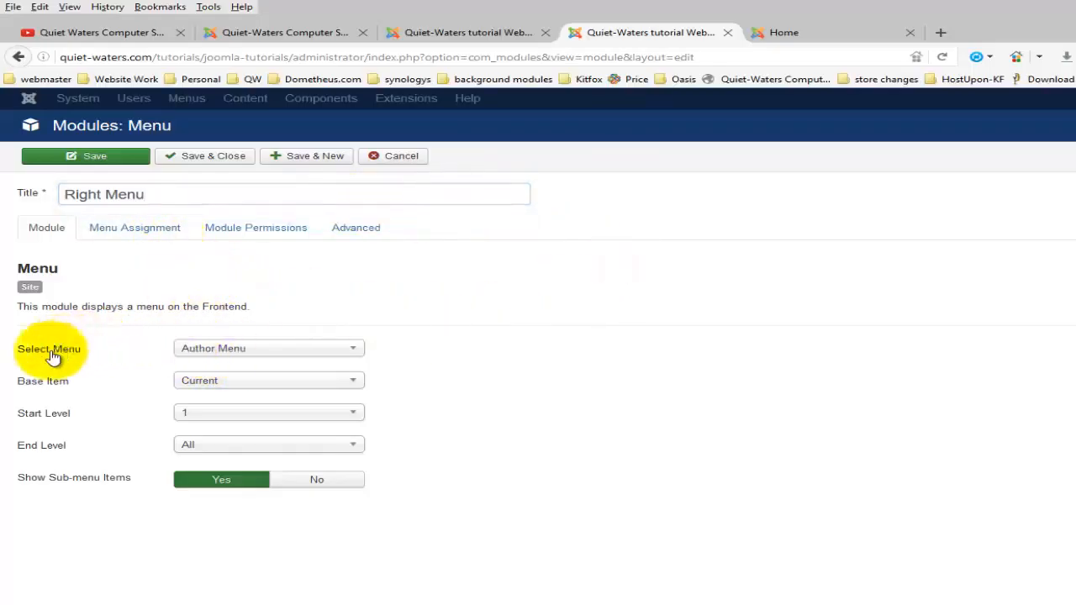
pyautogui.click(225, 351)
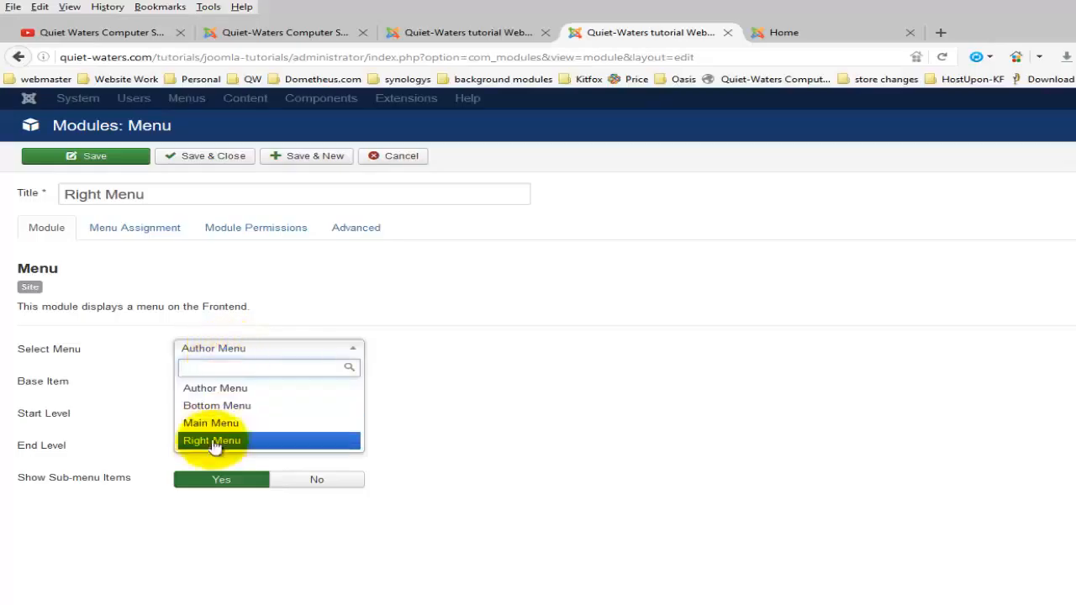
pyautogui.click(212, 443)
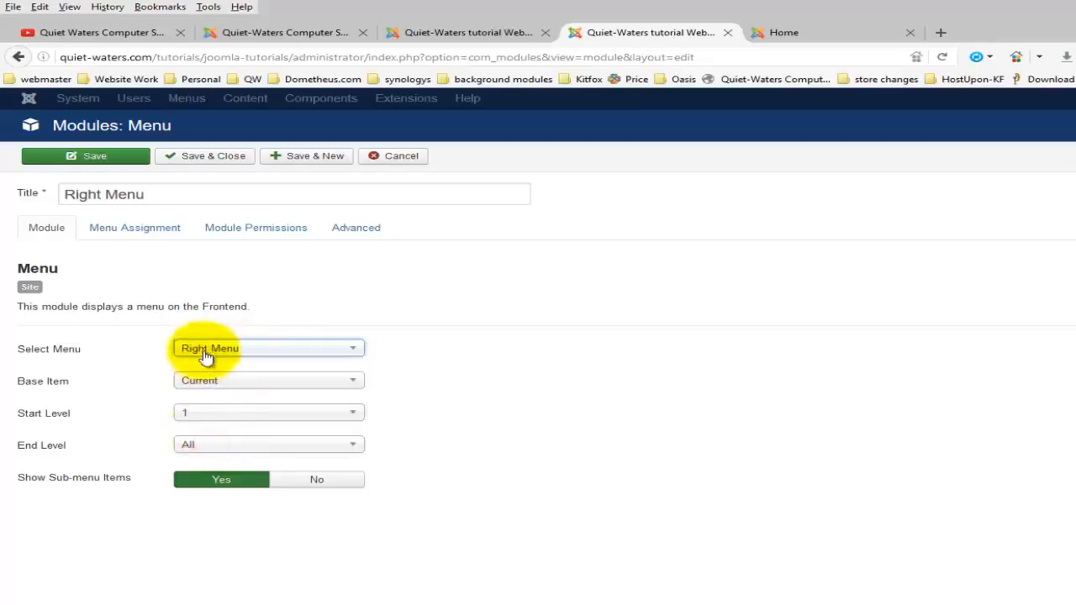
# Step: Examine the Right Menu entry and its submenu among the tutorial site's menus
pyautogui.click(432, 34)
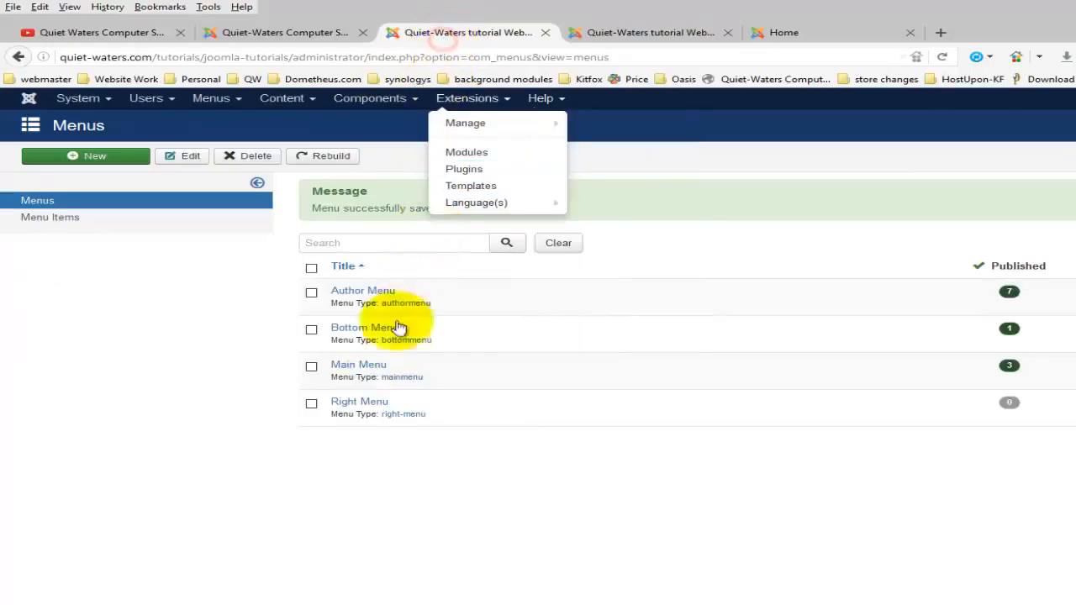
pyautogui.click(210, 99)
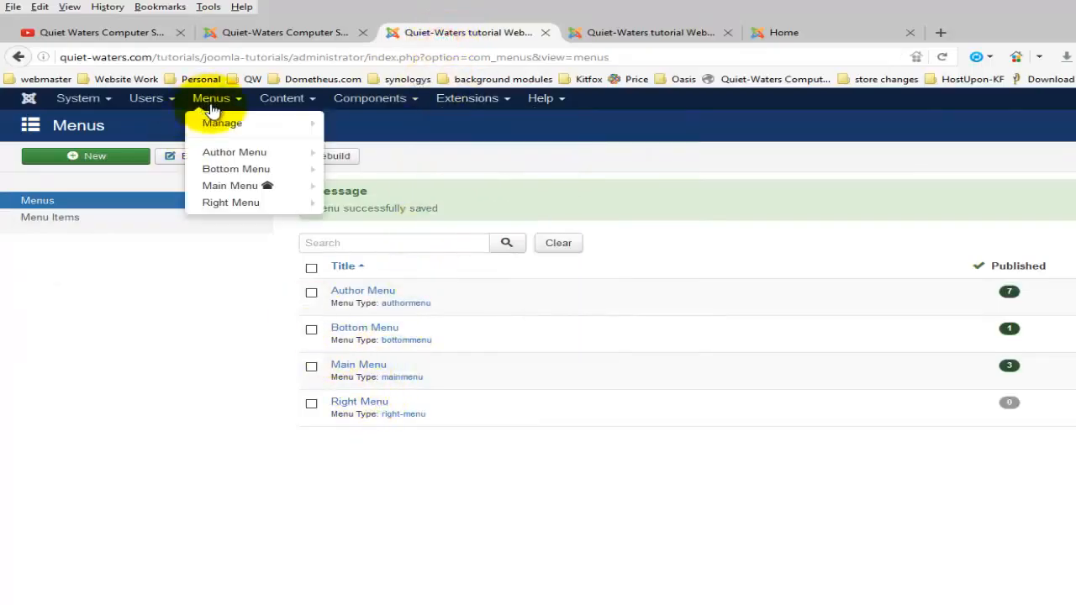
pyautogui.moveTo(219, 126)
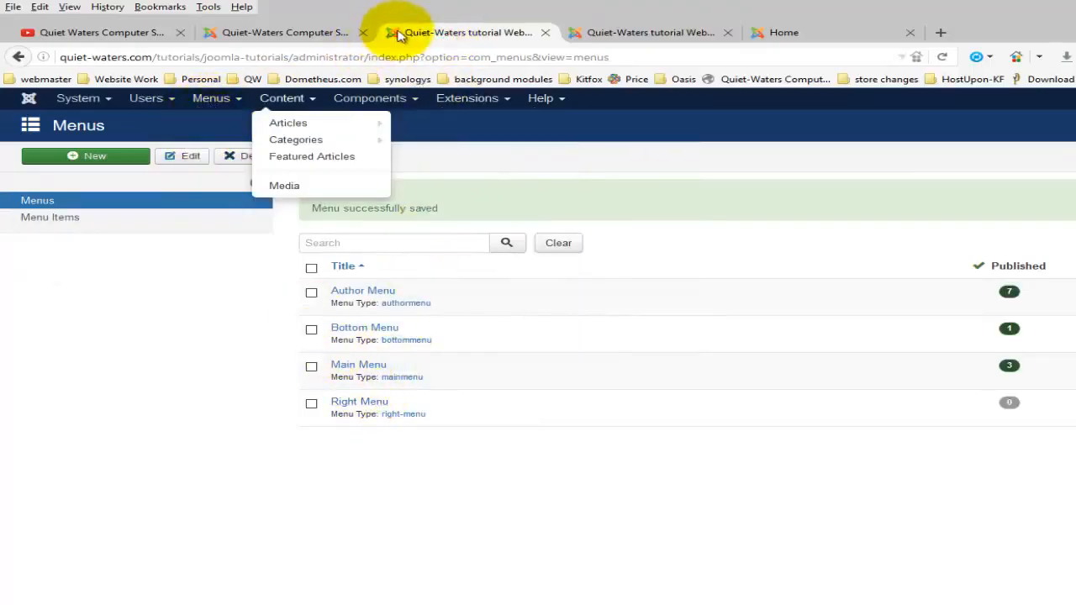
pyautogui.moveTo(232, 209)
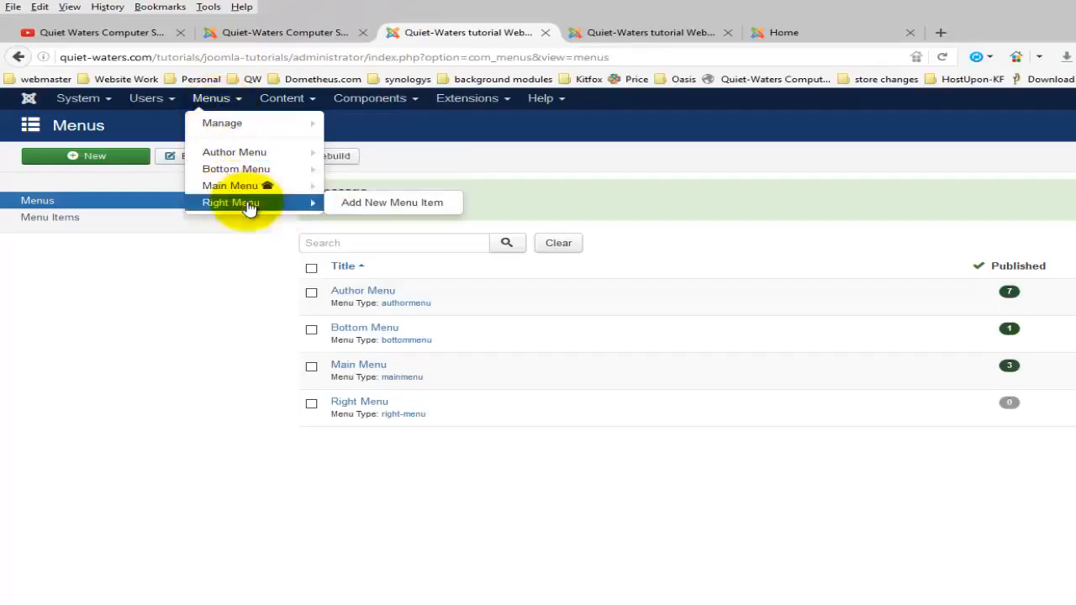
# Step: Return to the new menu module's settings and highlight its title text
pyautogui.click(607, 35)
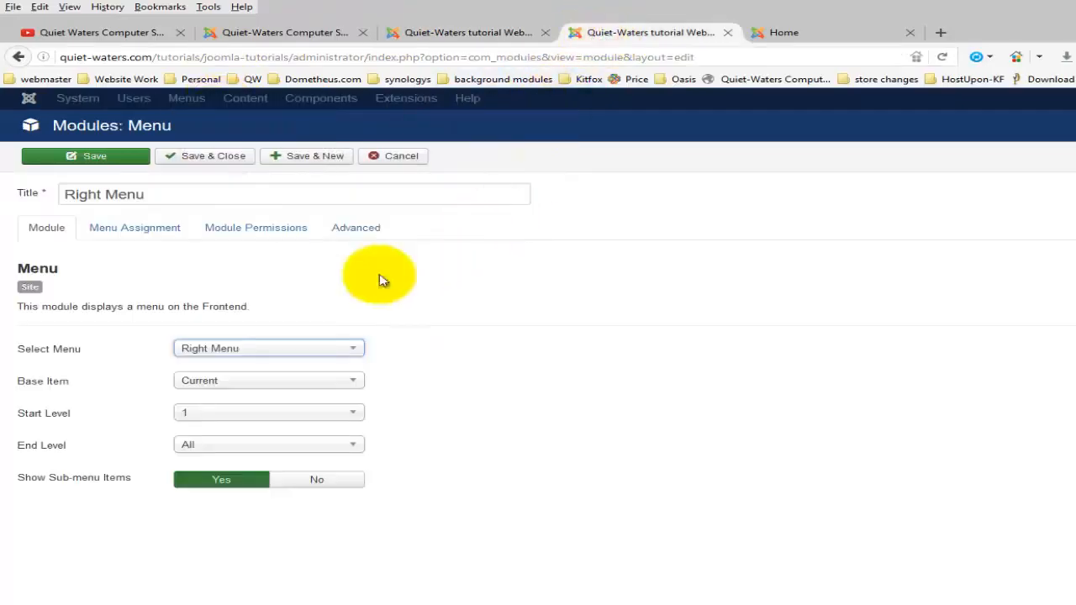
pyautogui.click(148, 195)
pyautogui.moveTo(148, 195); pyautogui.dragTo(71, 195)
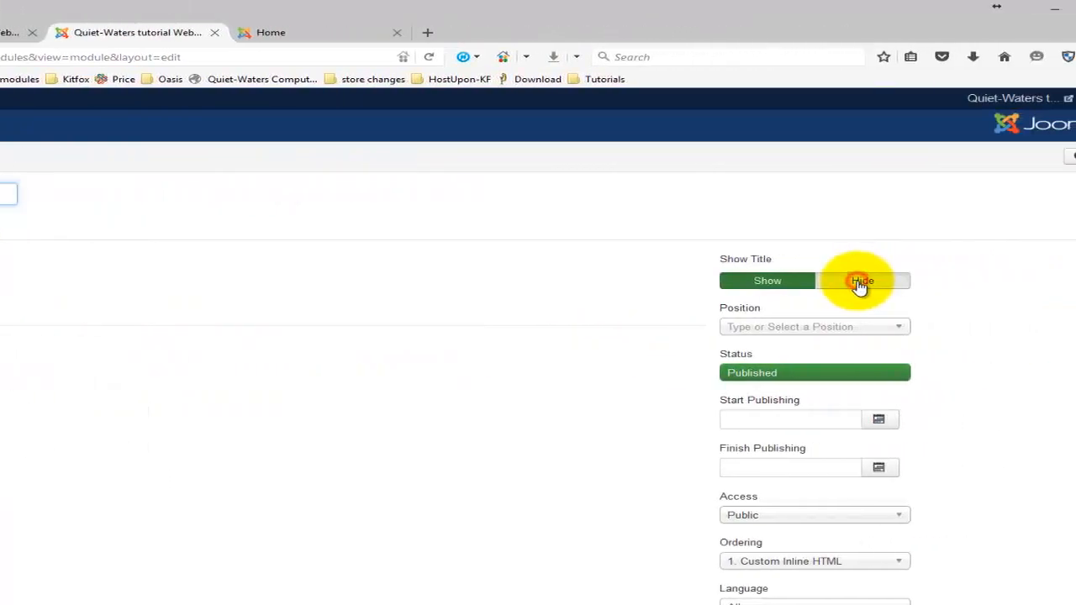
# Step: Toggle the module title's visibility to Hide and back to Show, and change the title to Right Menu TEST
pyautogui.click(859, 283)
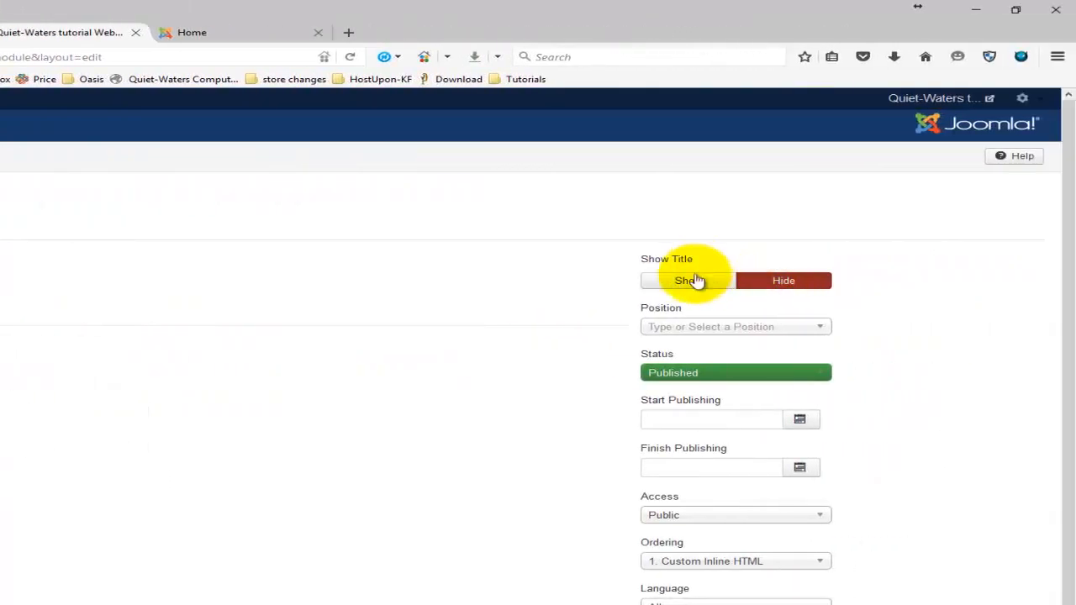
pyautogui.click(689, 283)
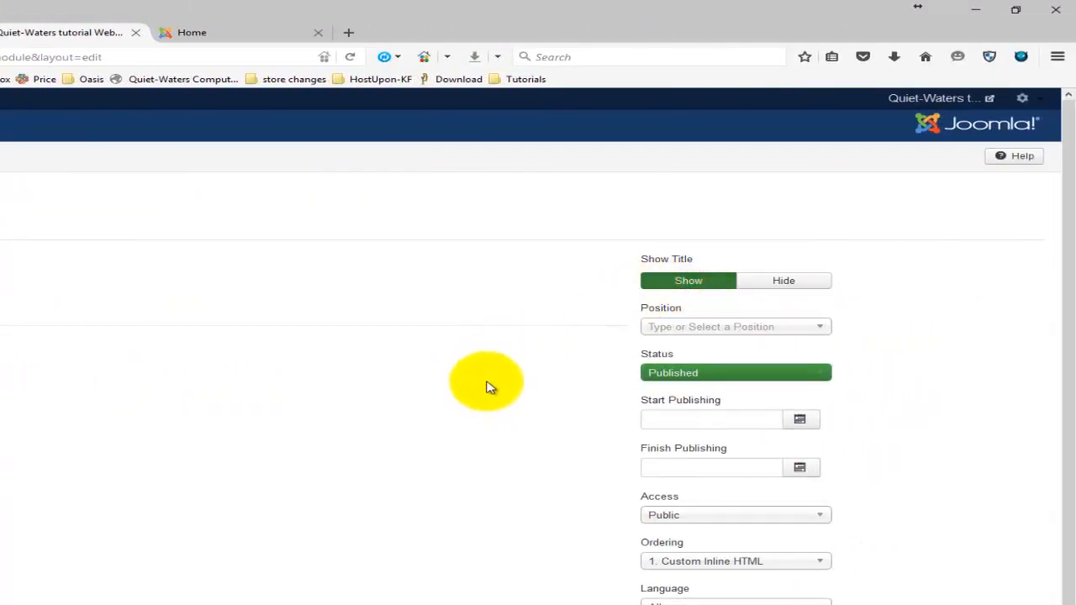
pyautogui.click(121, 159)
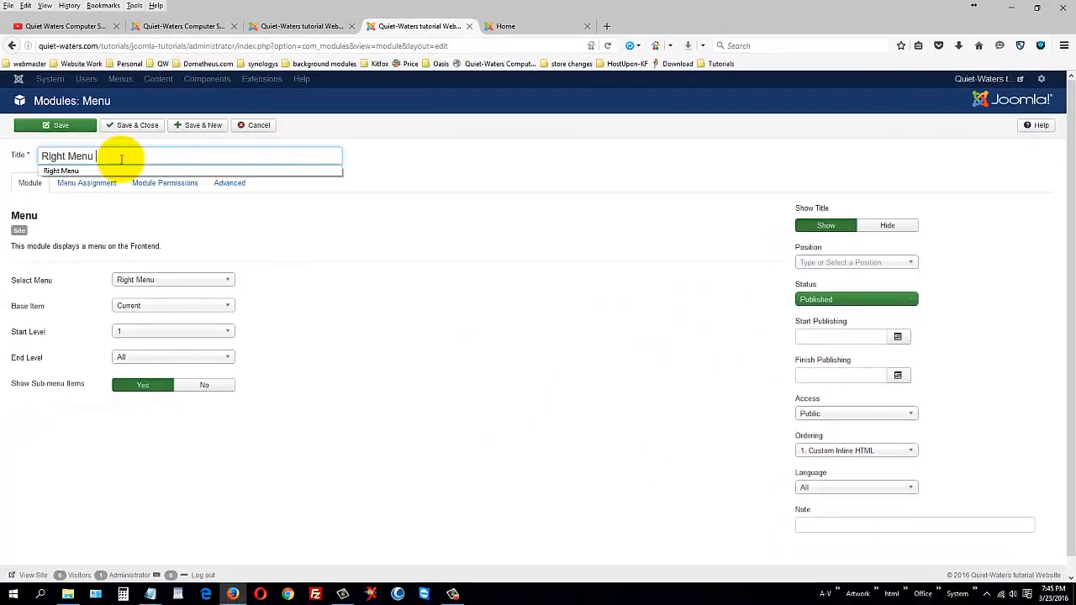
pyautogui.write('TES')
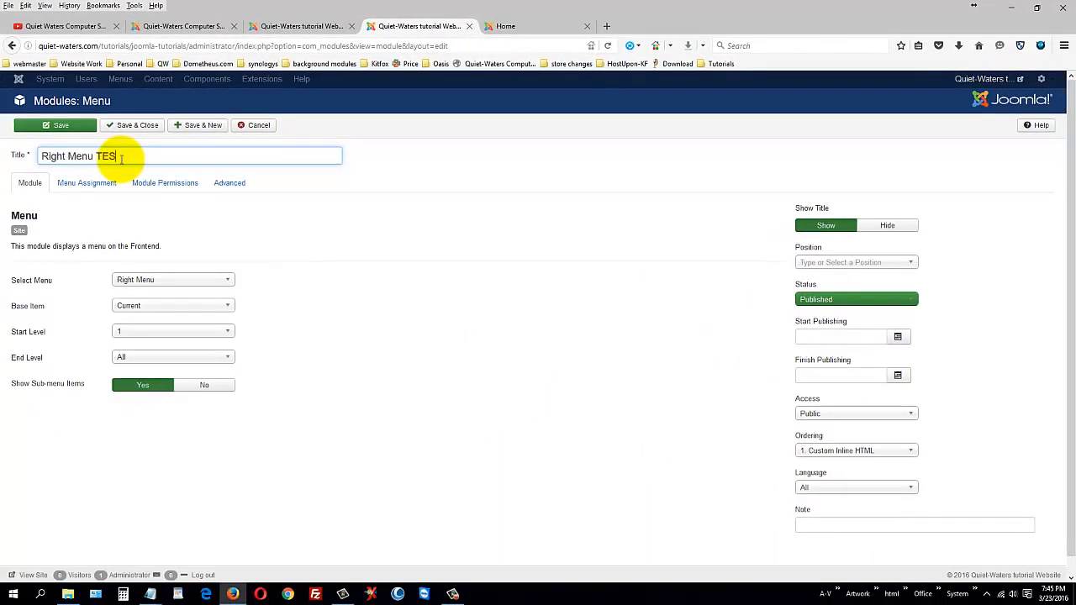
pyautogui.write('T')
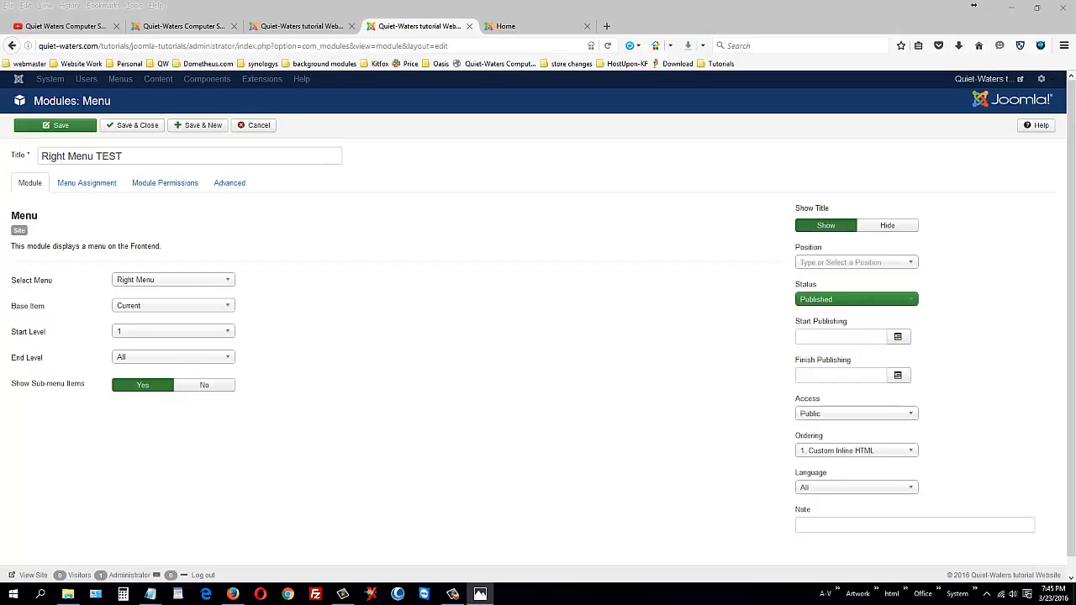
# Step: View the template's module position diagram and open the site's module list in a new tab
pyautogui.moveTo(0, 61); pyautogui.dragTo(857, 37)
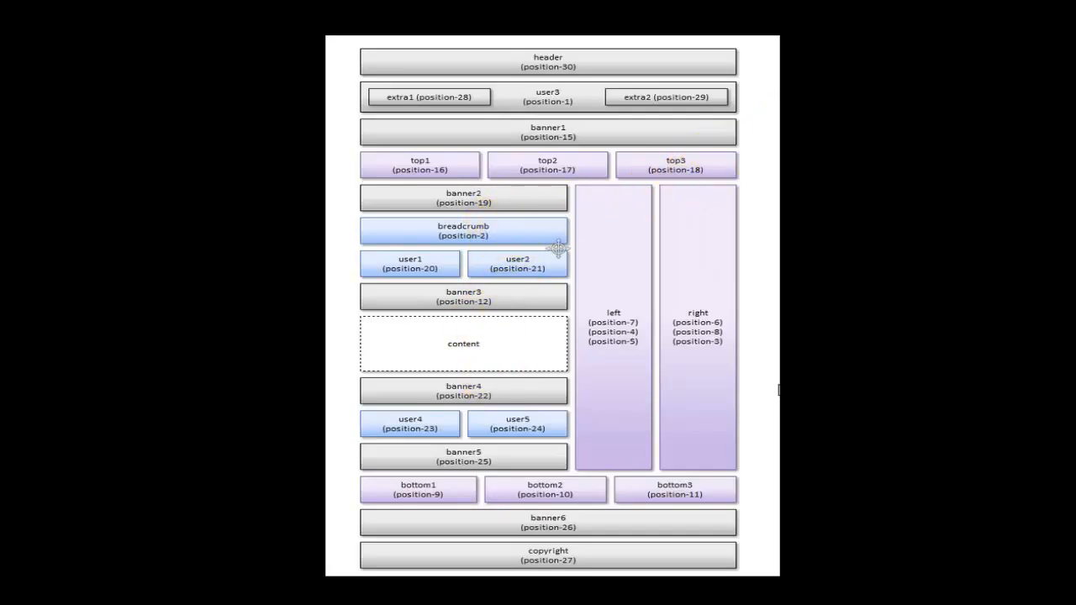
pyautogui.press('Escape')
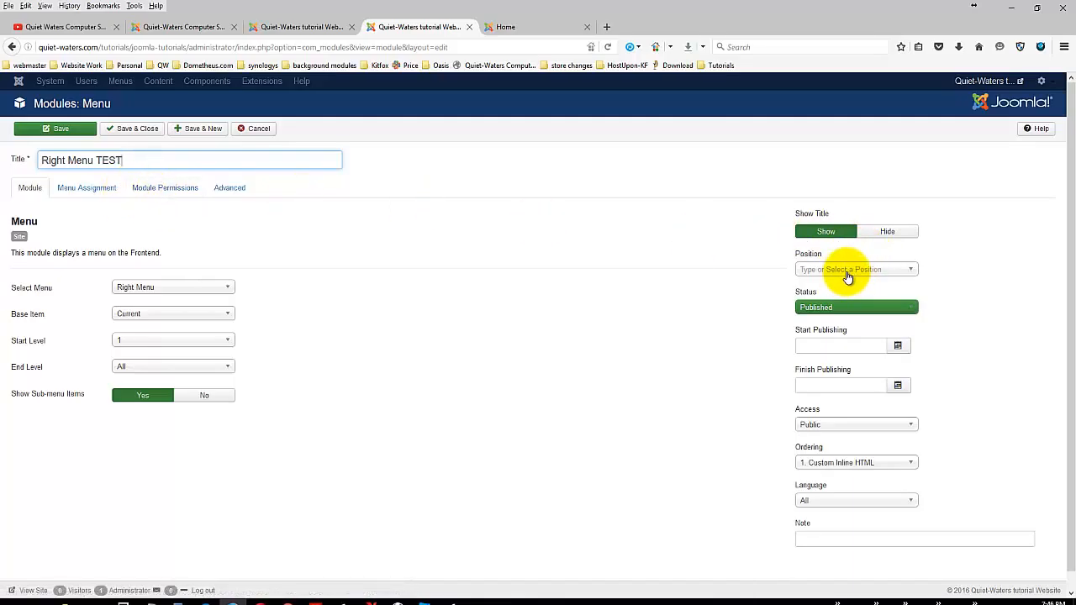
pyautogui.click(313, 29)
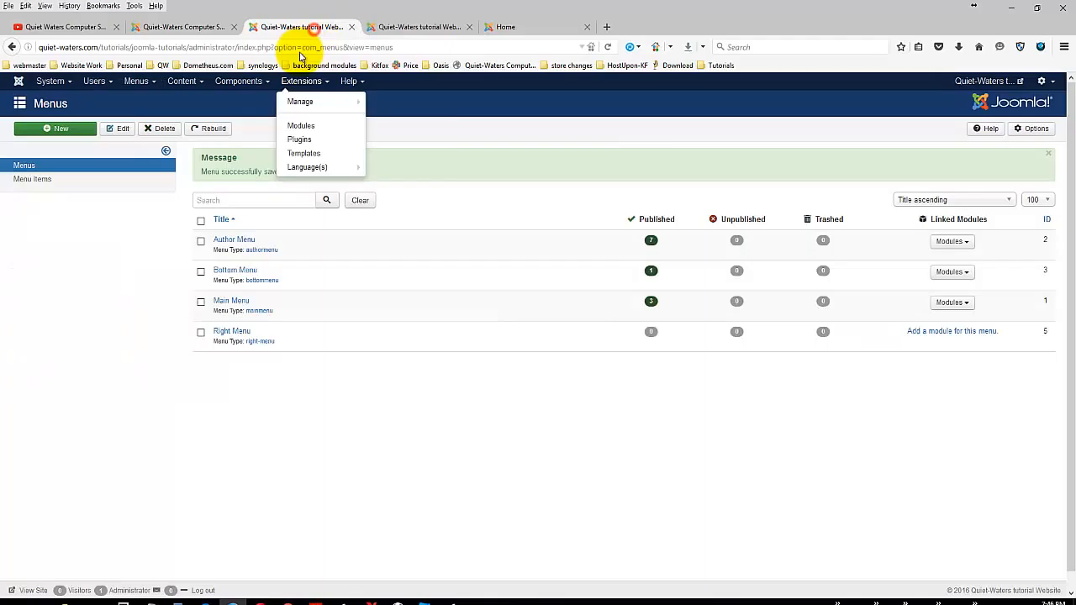
pyautogui.rightClick(308, 125)
pyautogui.click(337, 135)
pyautogui.click(393, 29)
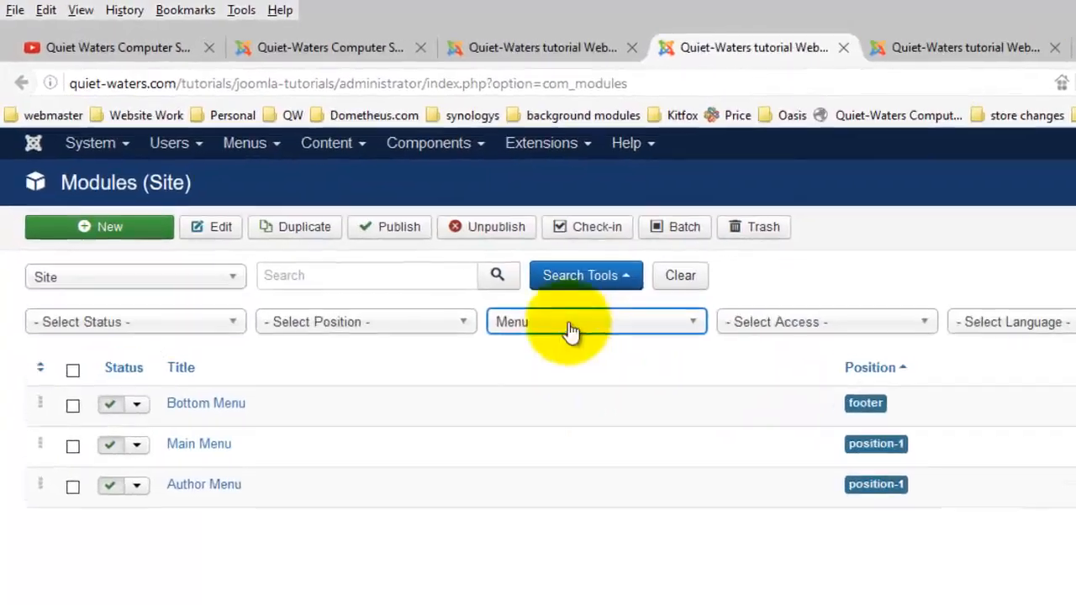
# Step: Remove the Menu type filter from the module list and publish the Login Form module
pyautogui.click(446, 238)
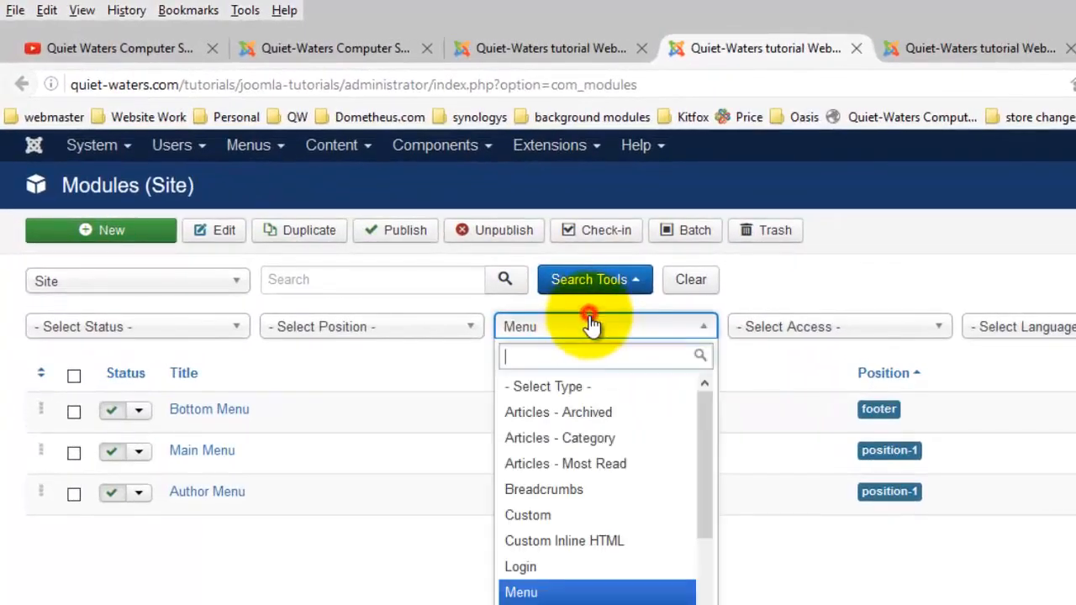
pyautogui.click(568, 389)
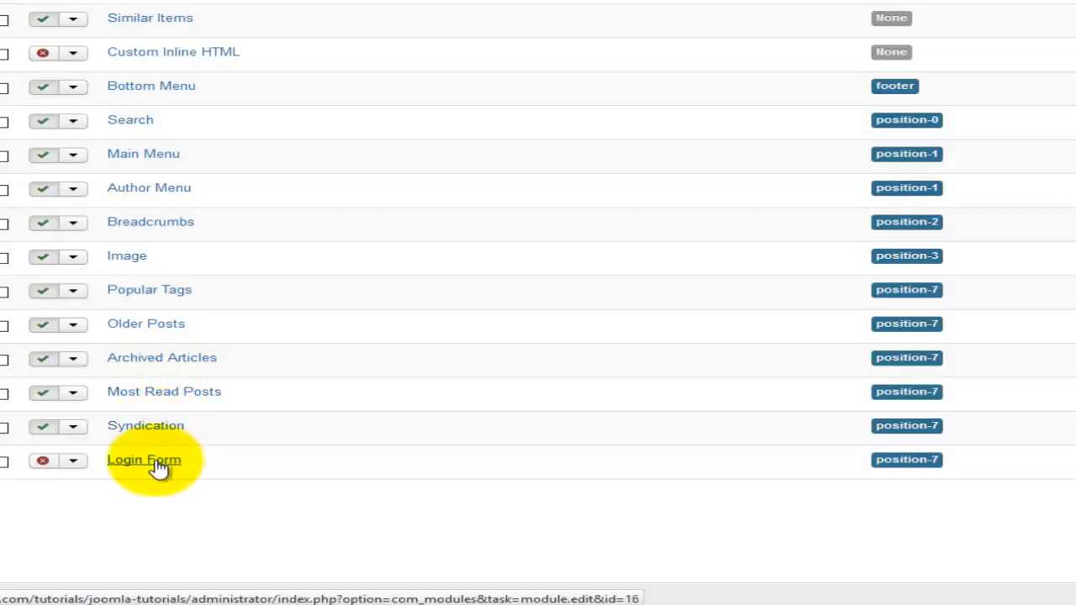
pyautogui.click(43, 462)
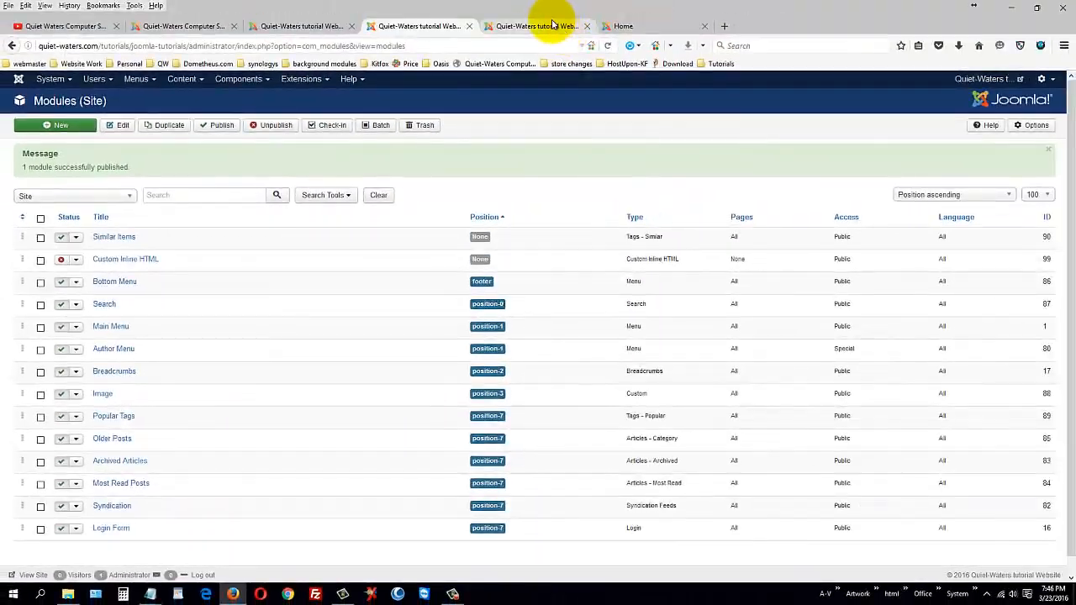
# Step: Reload the tutorial website's home page and check the modules shown in the column beside the content
pyautogui.click(548, 27)
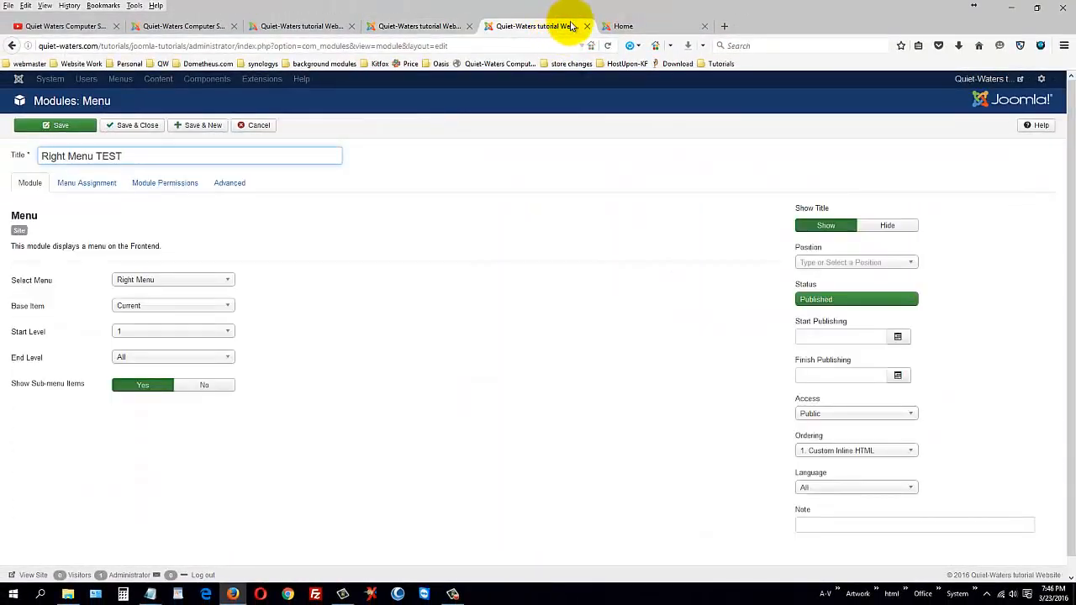
pyautogui.click(626, 26)
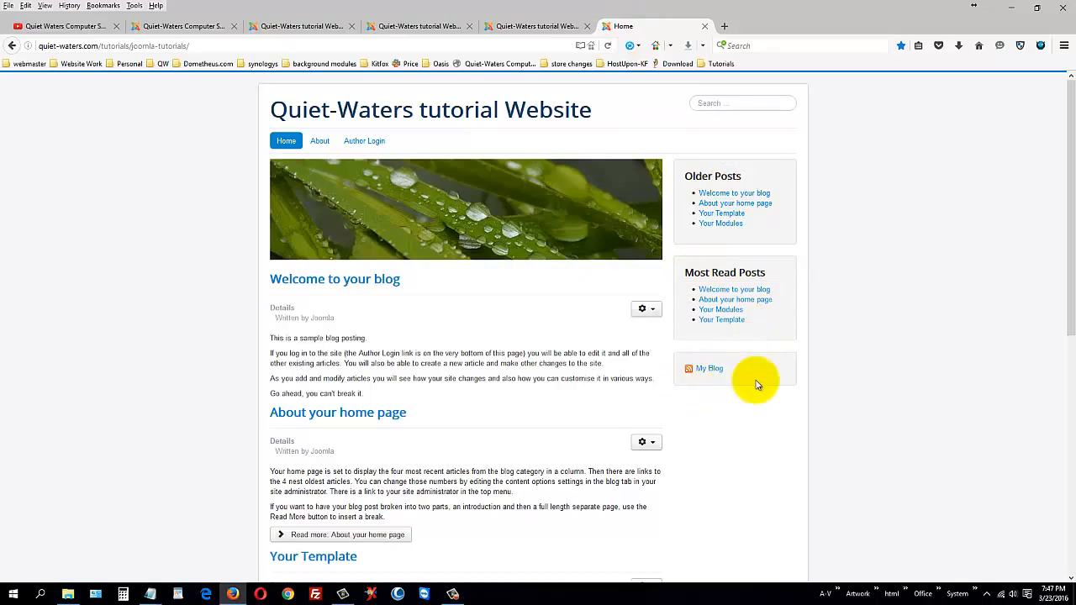
pyautogui.click(608, 47)
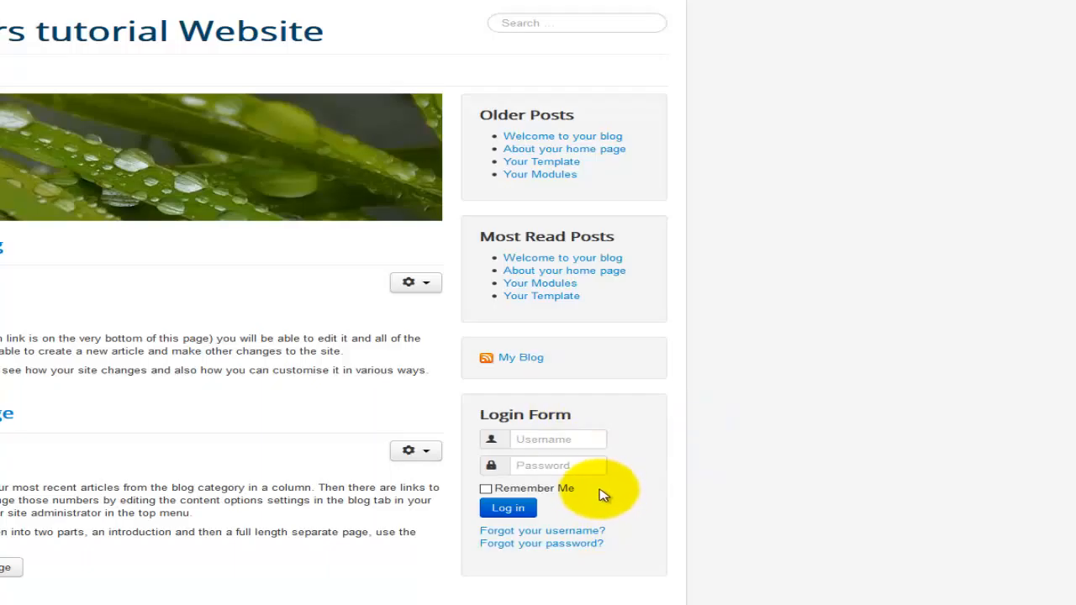
# Step: Return to the Right Menu TEST module's settings and assign it to the active position position-7
pyautogui.click(293, 29)
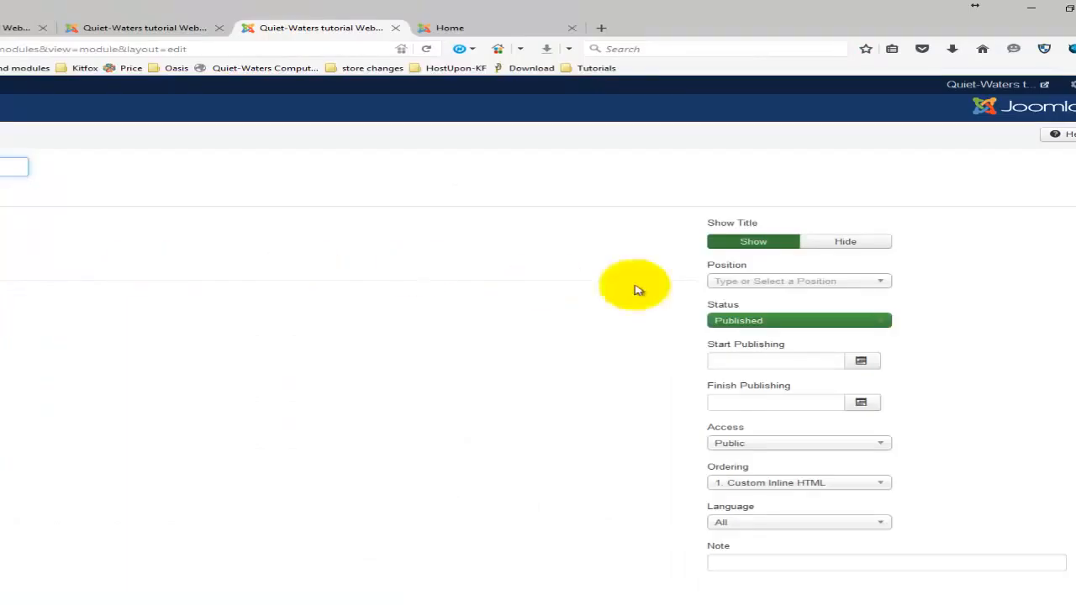
pyautogui.click(787, 282)
pyautogui.write('po')
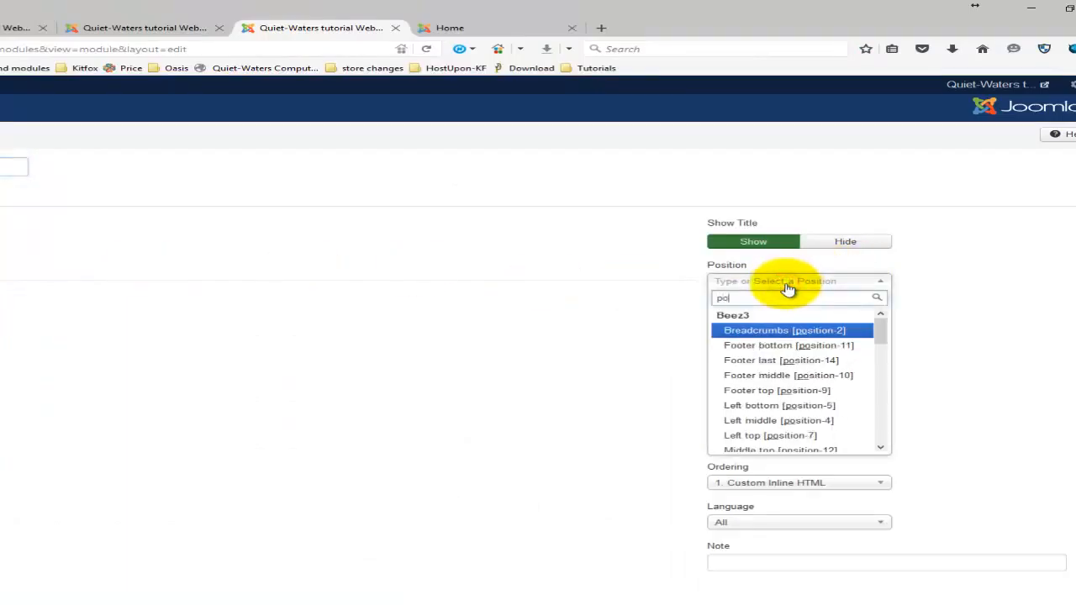
pyautogui.write('sition-')
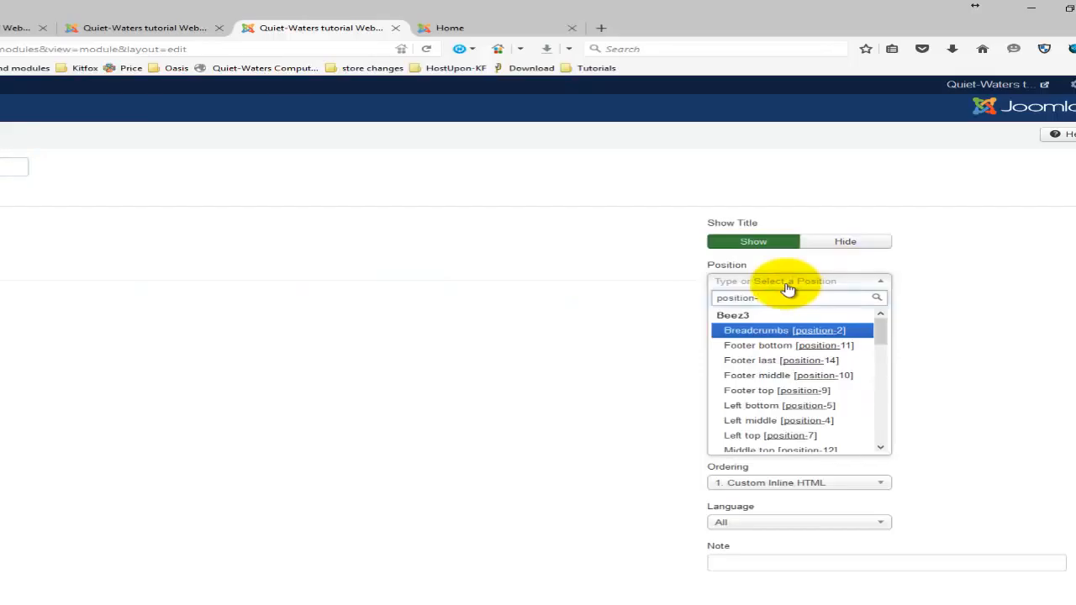
pyautogui.write('7')
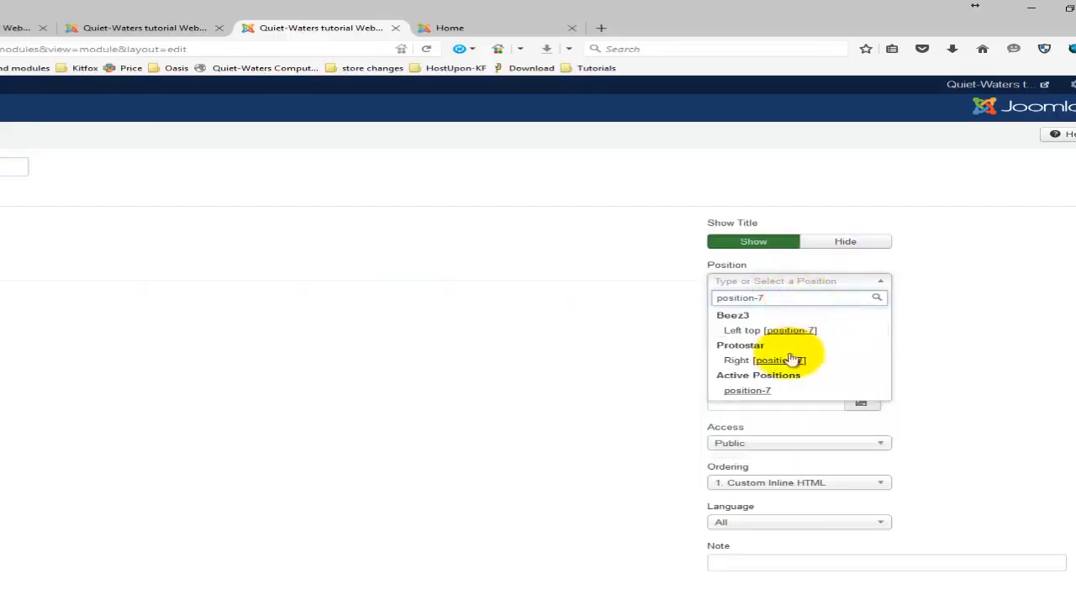
pyautogui.click(770, 392)
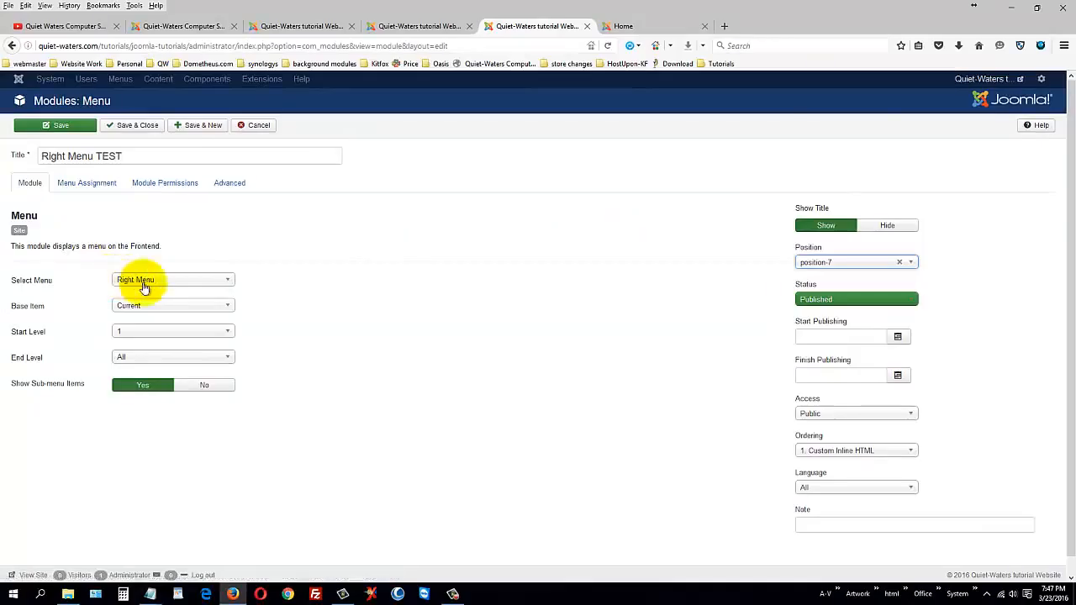
# Step: Inspect the page selection for the module's menu assignment and set the assignment to On all pages
pyautogui.click(85, 184)
pyautogui.click(176, 214)
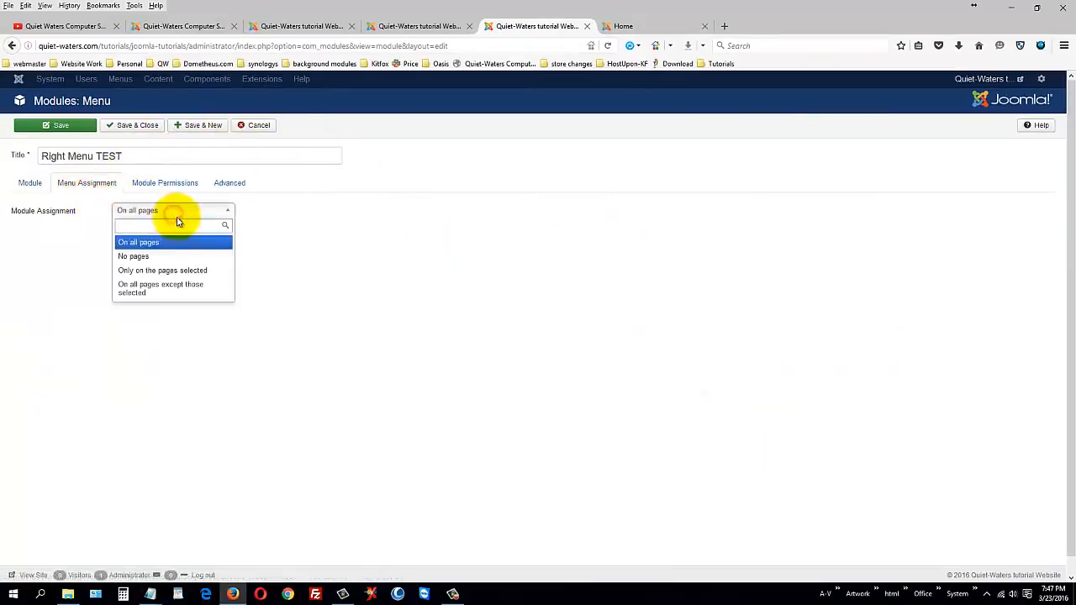
pyautogui.click(179, 271)
pyautogui.click(173, 211)
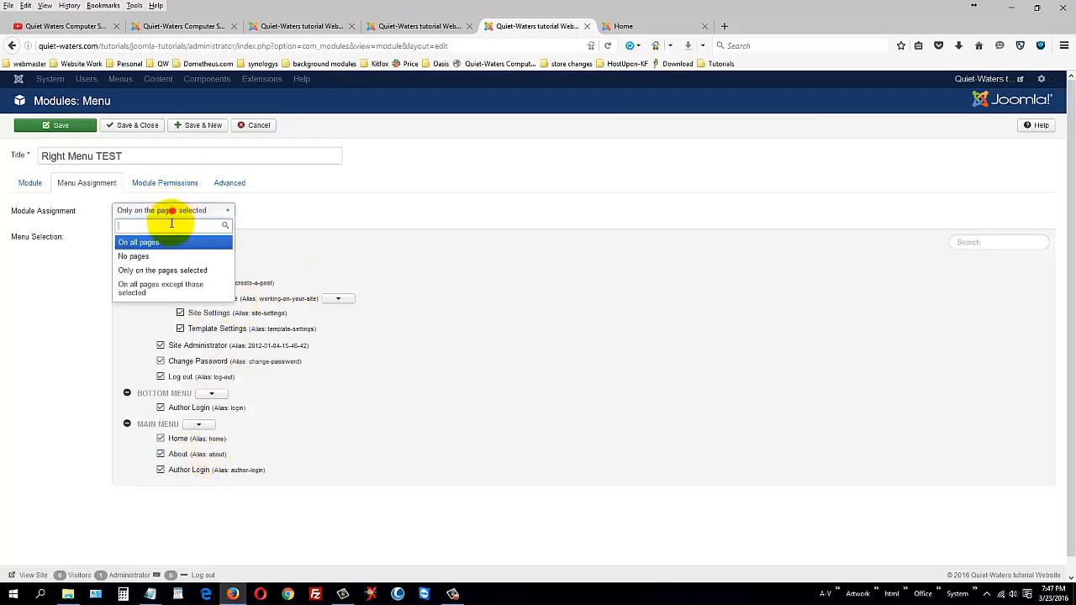
pyautogui.click(169, 245)
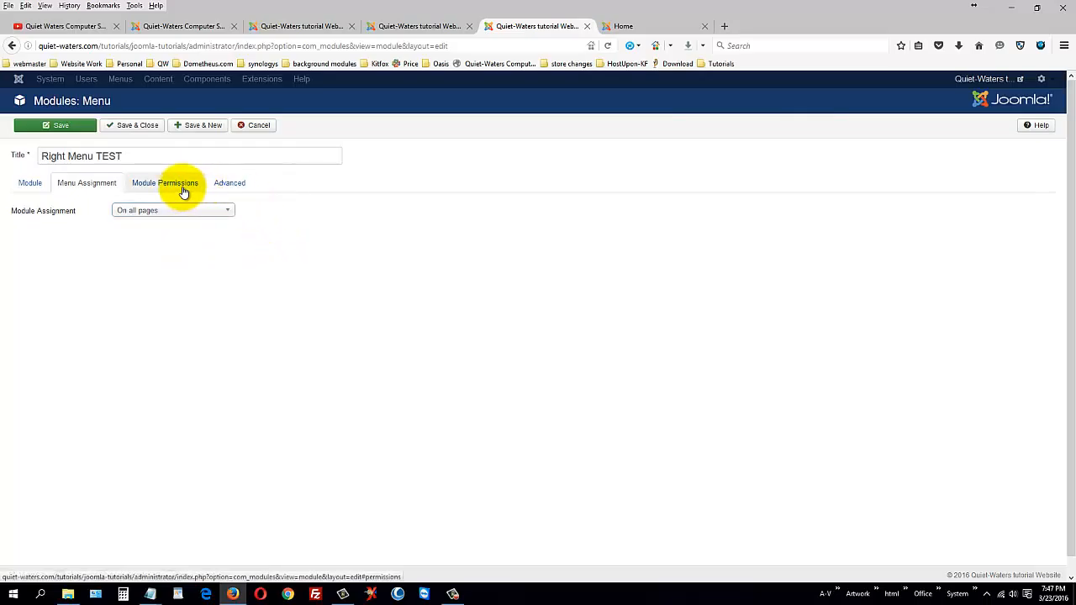
# Step: Enter art-vmenu as the Module Class Suffix in the module's advanced settings and select that text
pyautogui.click(228, 186)
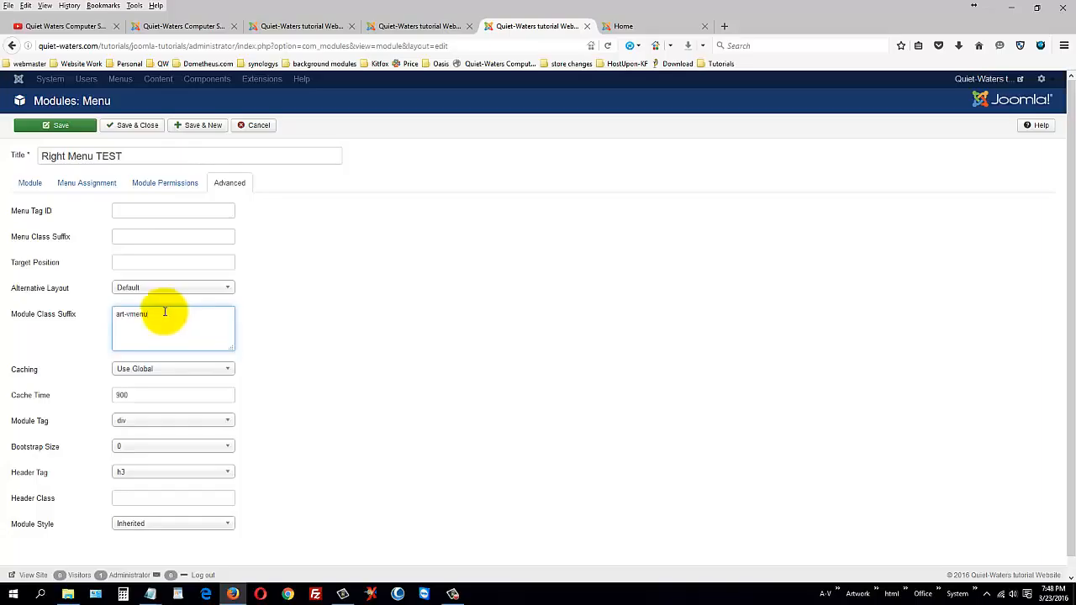
pyautogui.moveTo(168, 314); pyautogui.dragTo(34, 314)
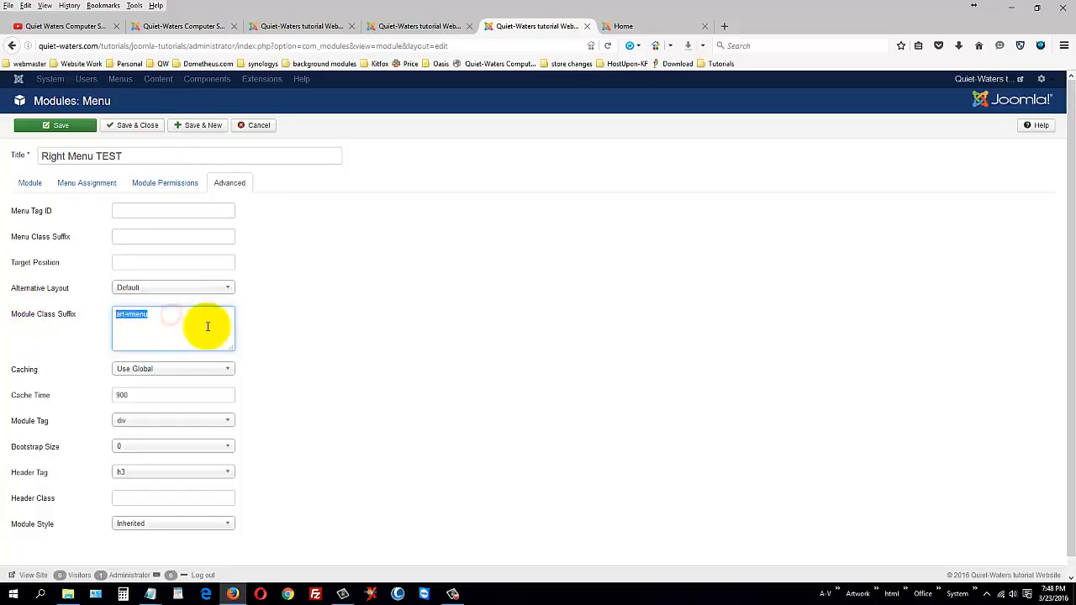
# Step: Review the module's general settings and page assignment, and save and close the module
pyautogui.click(37, 183)
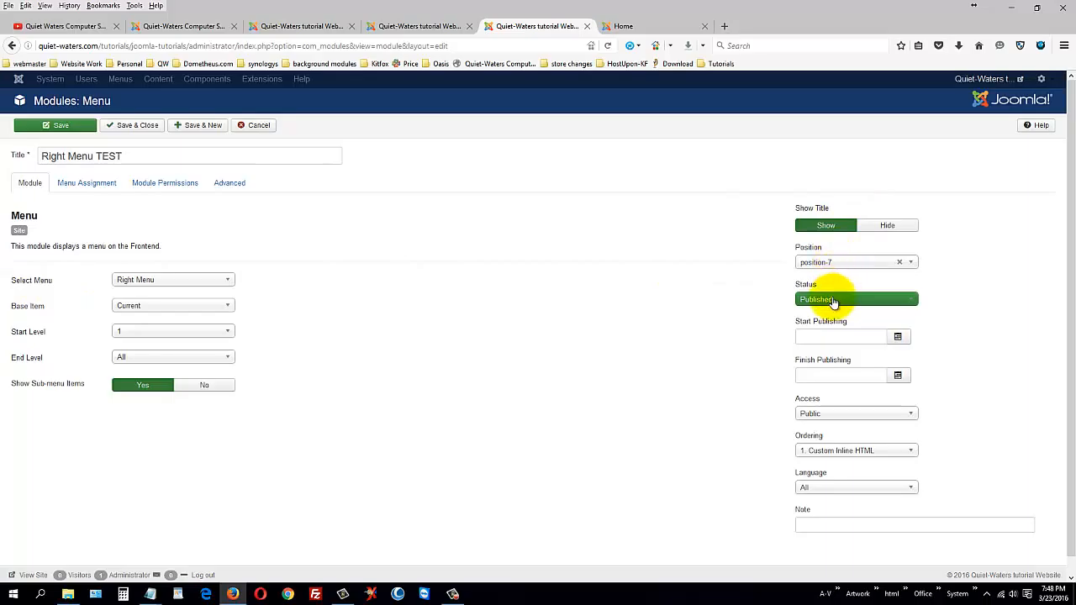
pyautogui.click(92, 186)
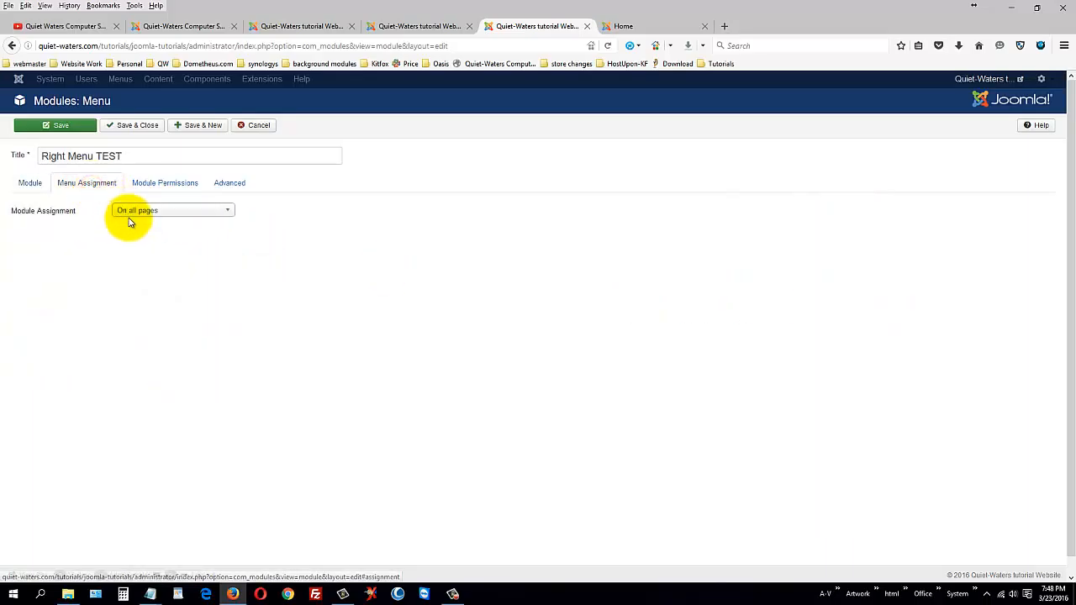
pyautogui.click(28, 181)
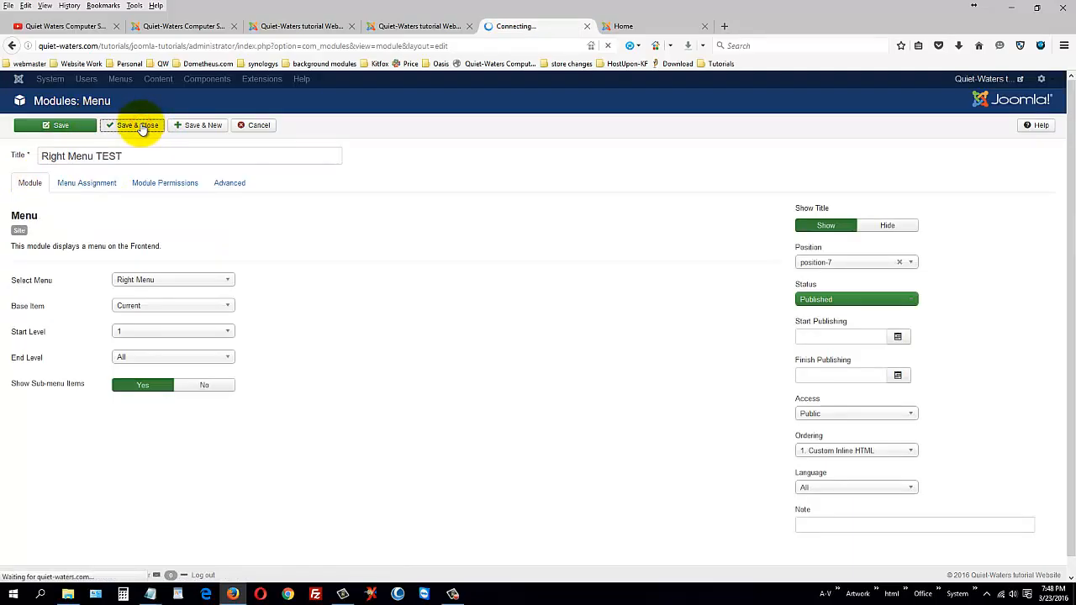
# Step: Close the browser tab that holds the Joomla administrator login page
pyautogui.click(300, 30)
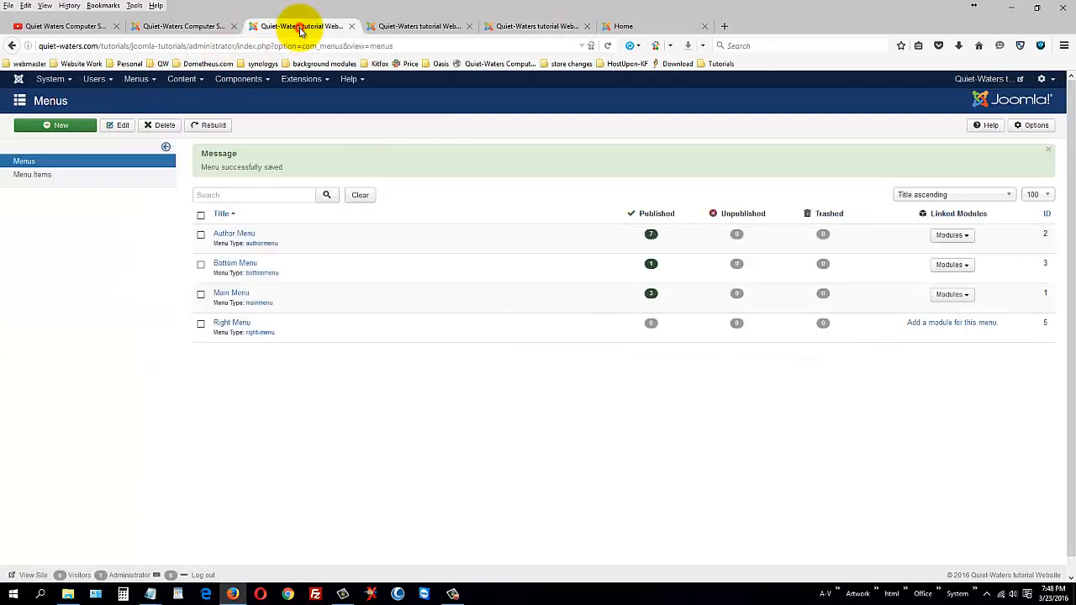
pyautogui.click(207, 30)
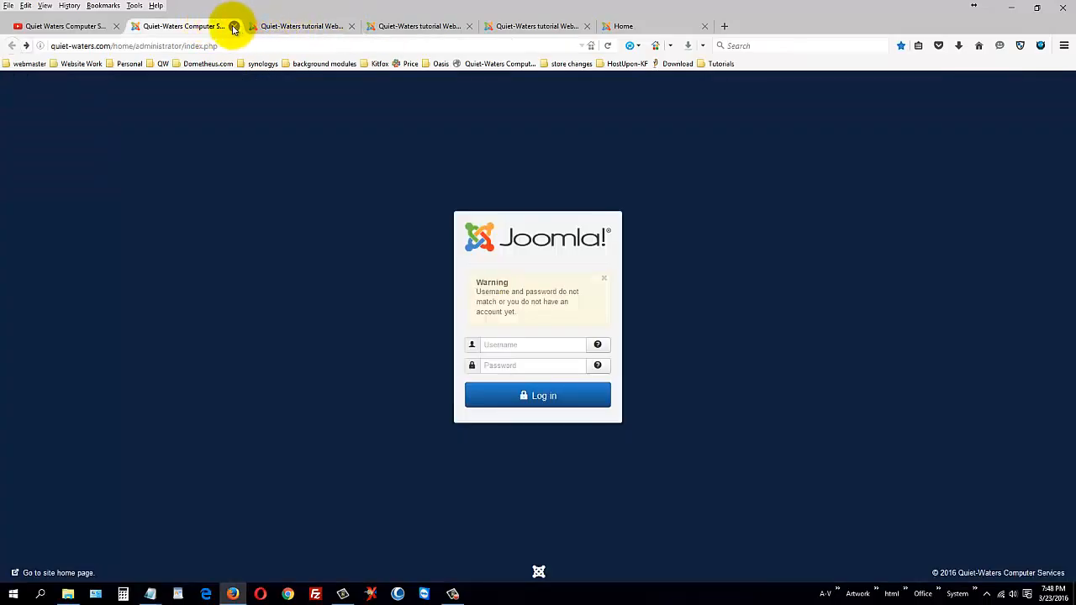
pyautogui.click(233, 26)
# Step: Start a new menu item in the Right Menu and title it Article 1 test
pyautogui.click(136, 79)
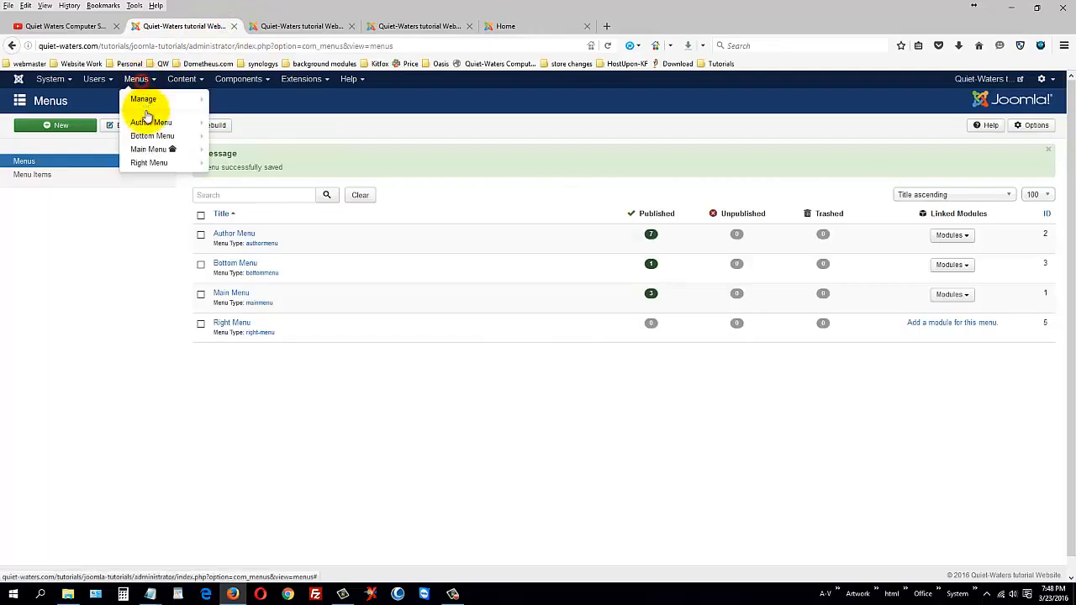
pyautogui.moveTo(162, 164)
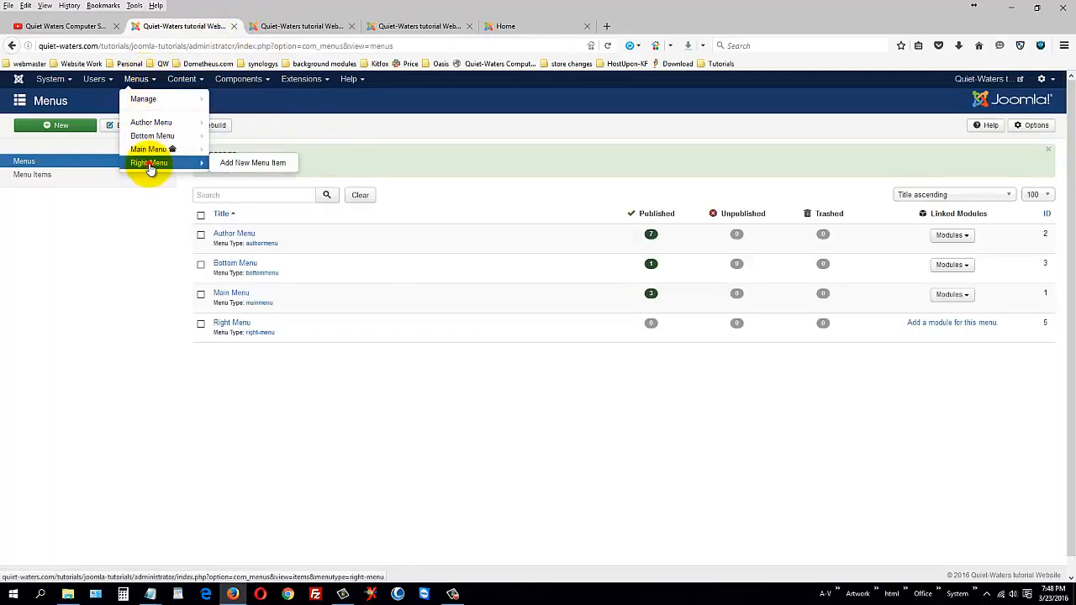
pyautogui.click(150, 165)
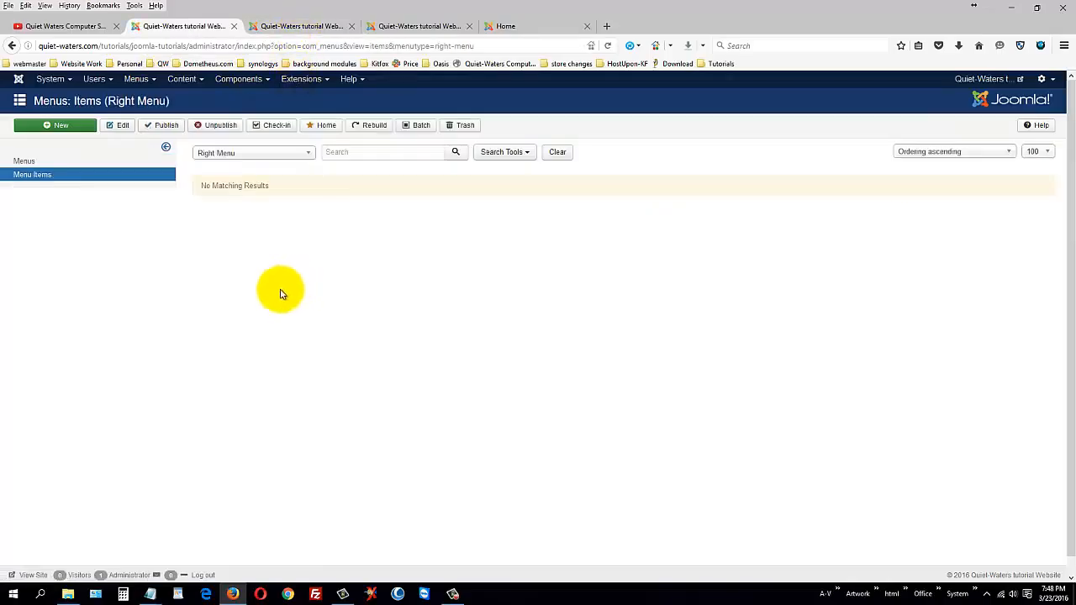
pyautogui.click(61, 125)
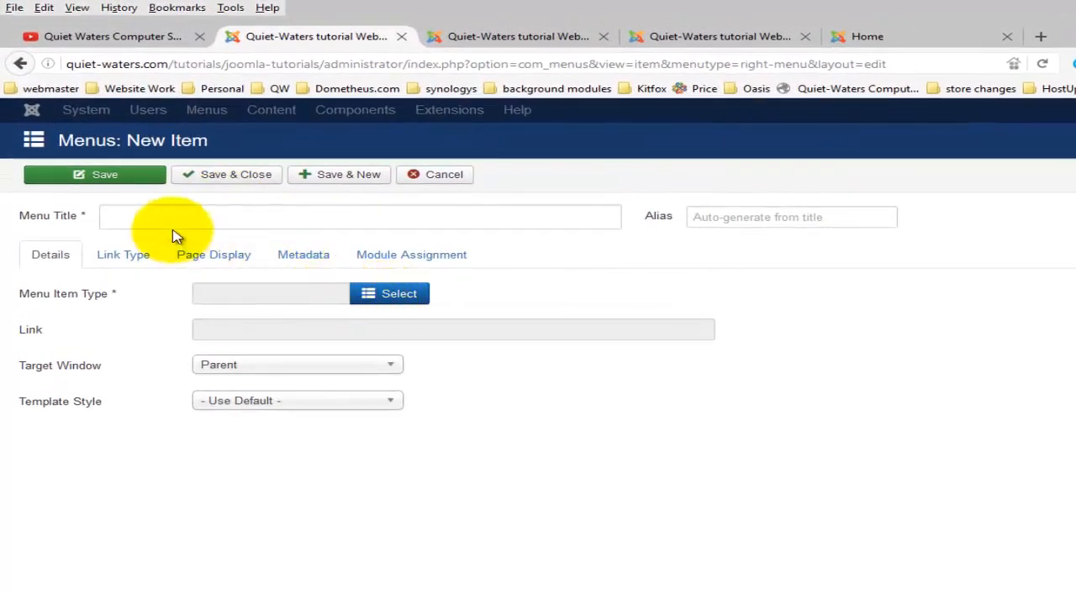
pyautogui.click(177, 220)
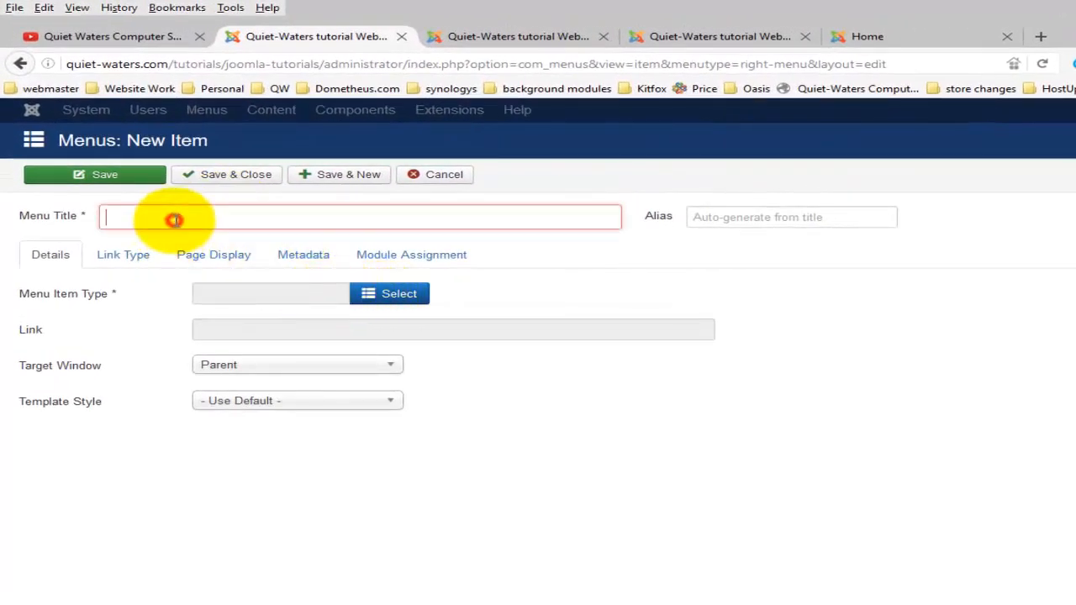
pyautogui.write('Article 1 test')
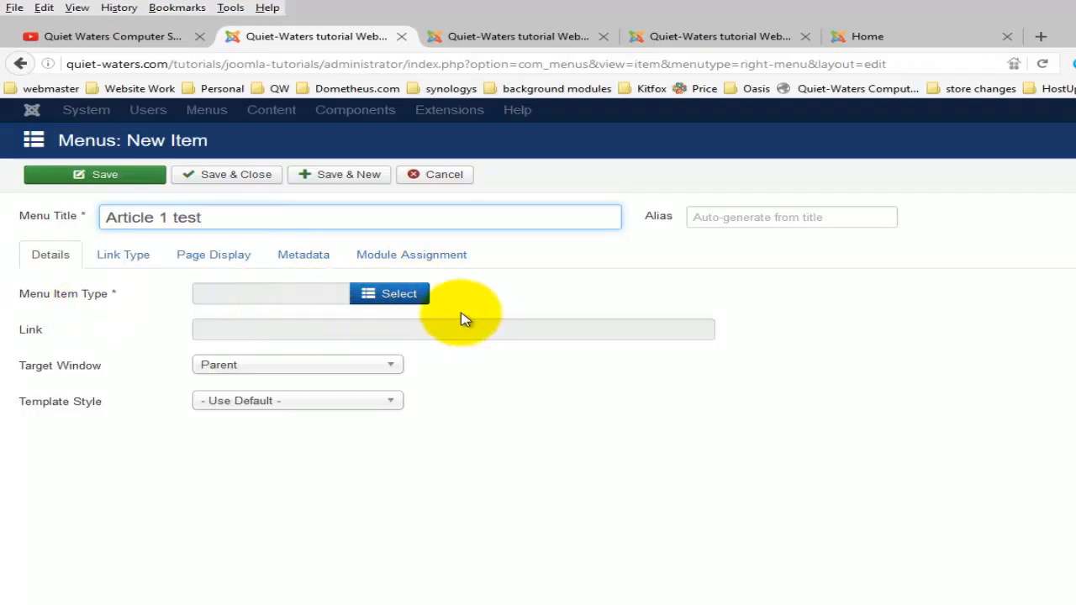
# Step: Set the menu item type to Single Article, select the article Working on Your Site, and check the available parent items
pyautogui.click(396, 293)
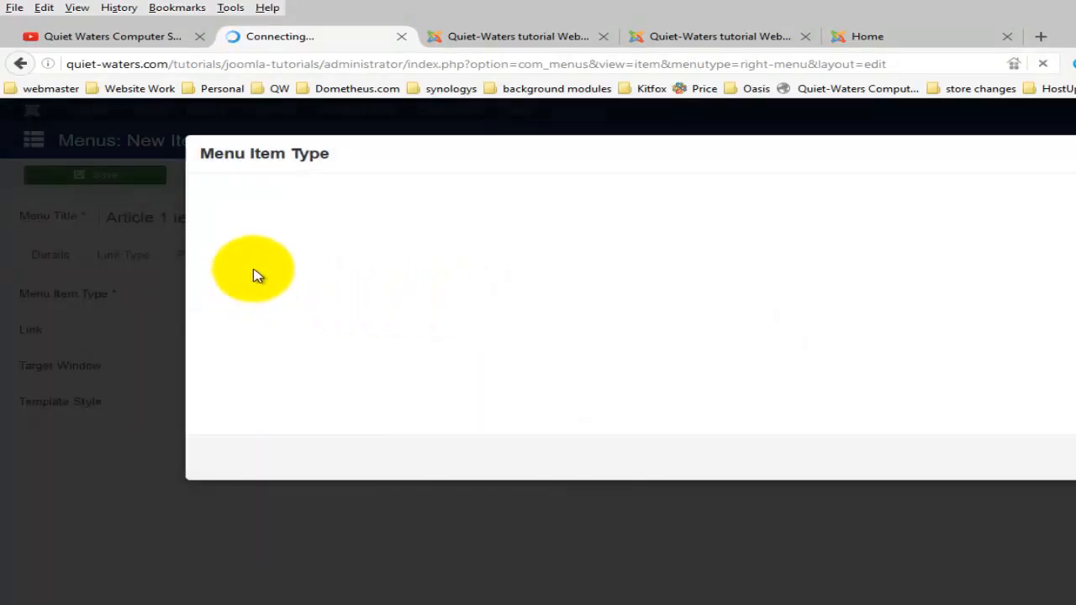
pyautogui.click(243, 205)
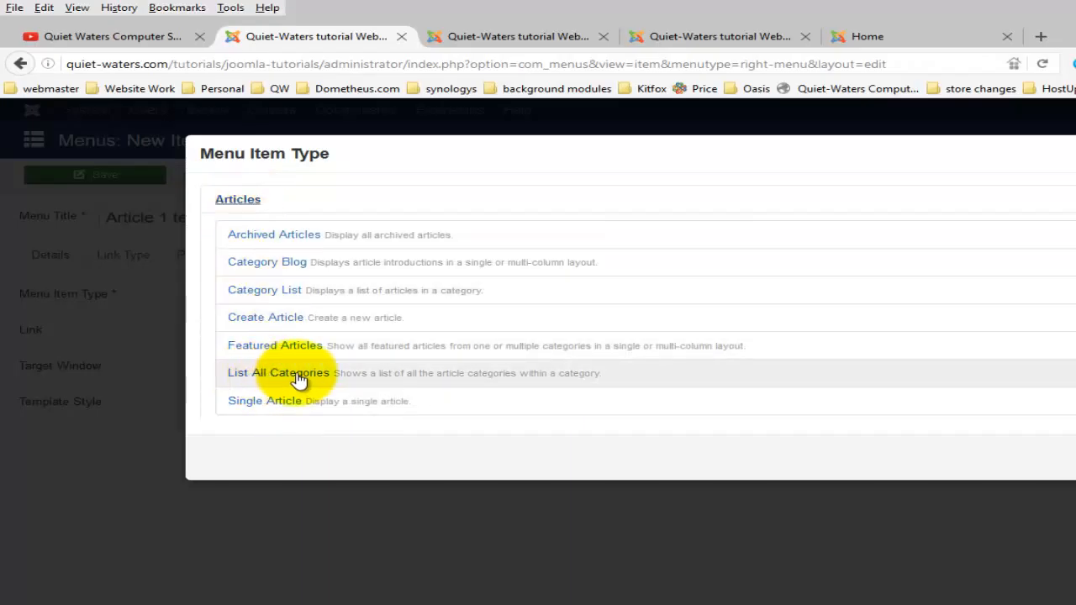
pyautogui.click(266, 403)
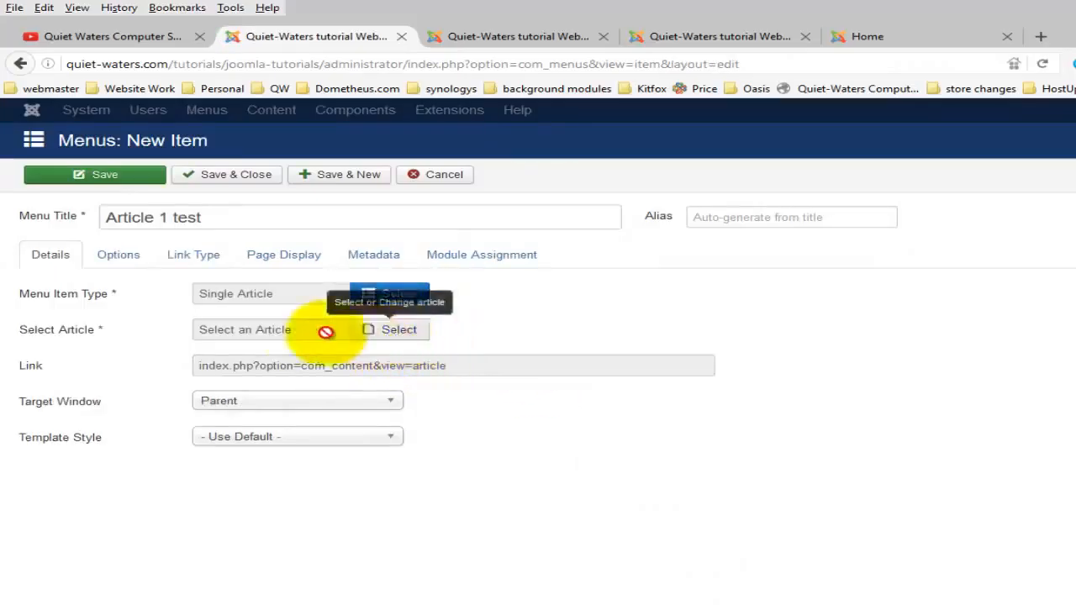
pyautogui.click(403, 334)
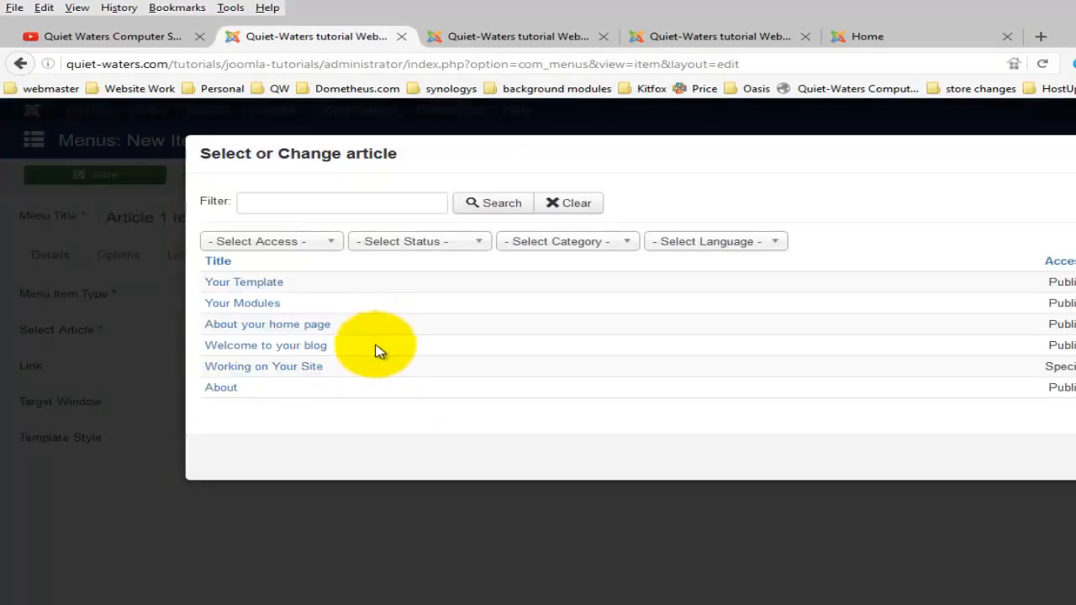
pyautogui.click(300, 368)
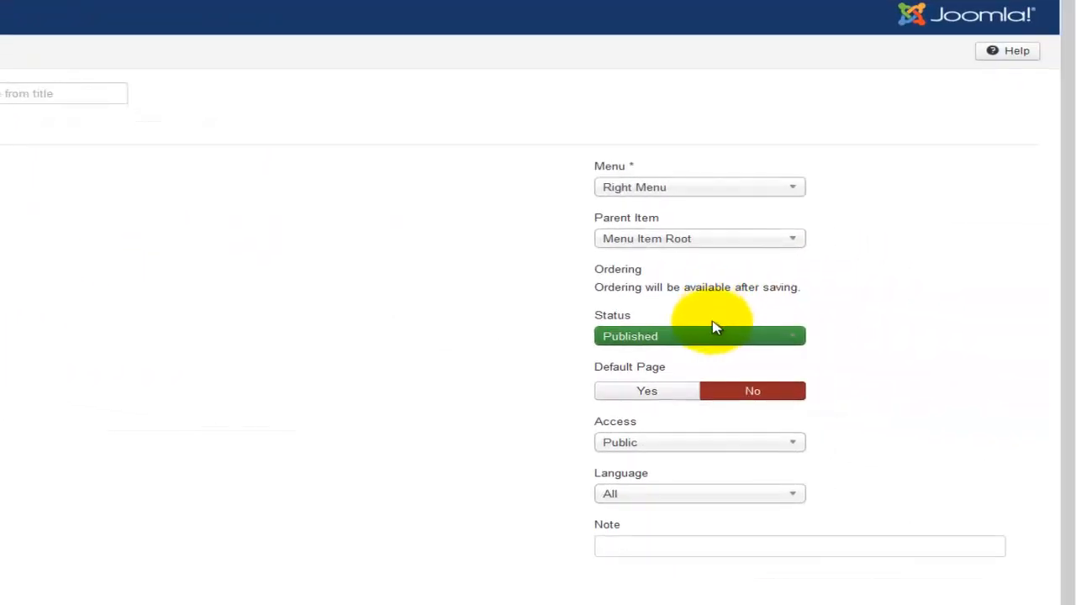
pyautogui.click(632, 238)
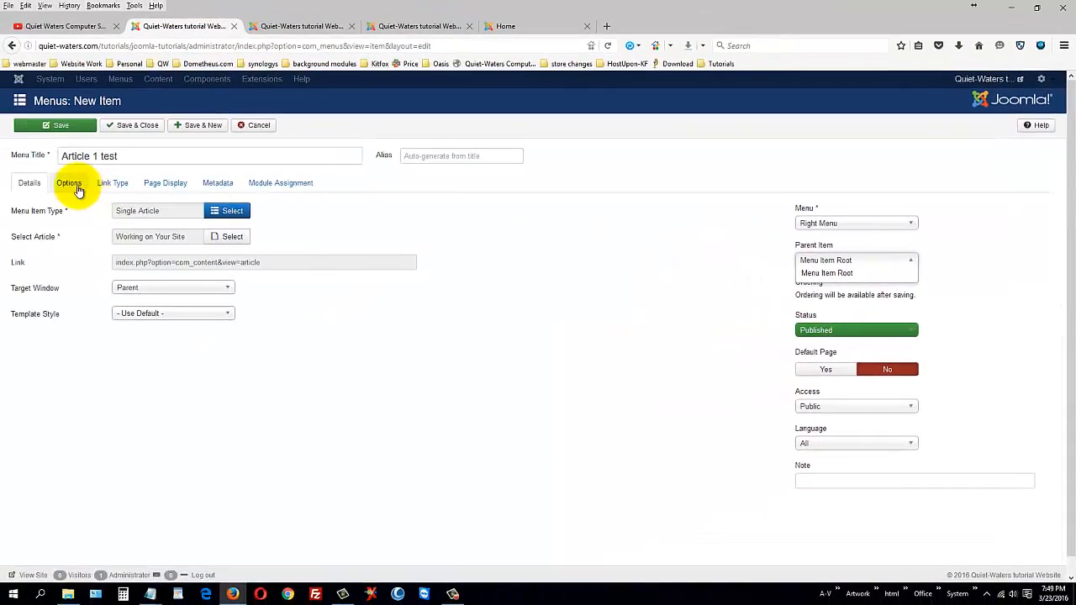
# Step: In the item's options, hide the title, intro text and category, and set Linked Titles, Link Category and Link Parent to No
pyautogui.click(77, 190)
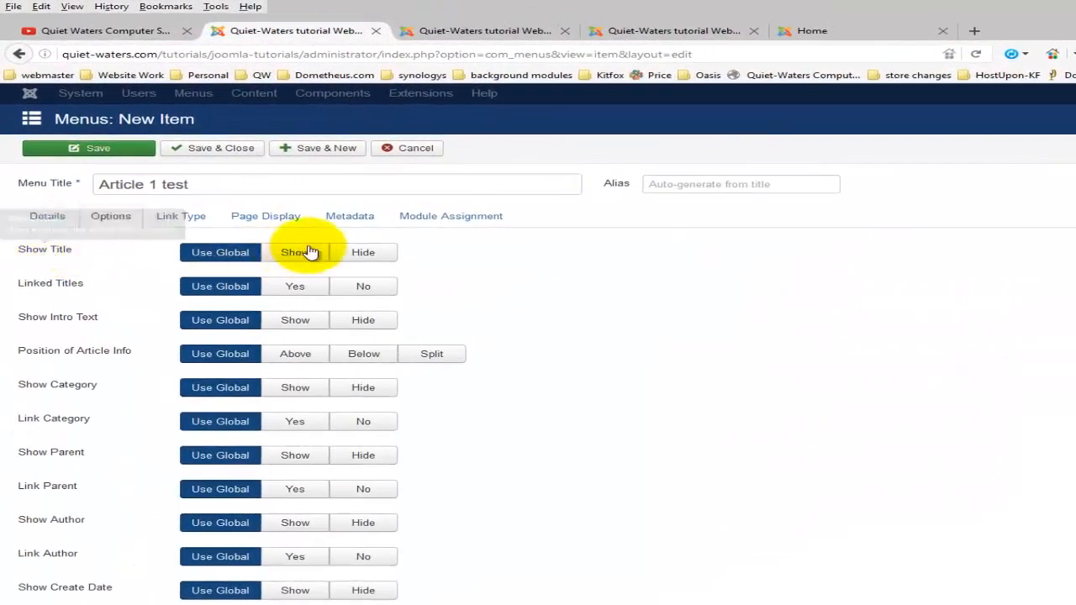
pyautogui.click(359, 253)
pyautogui.click(368, 287)
pyautogui.click(367, 320)
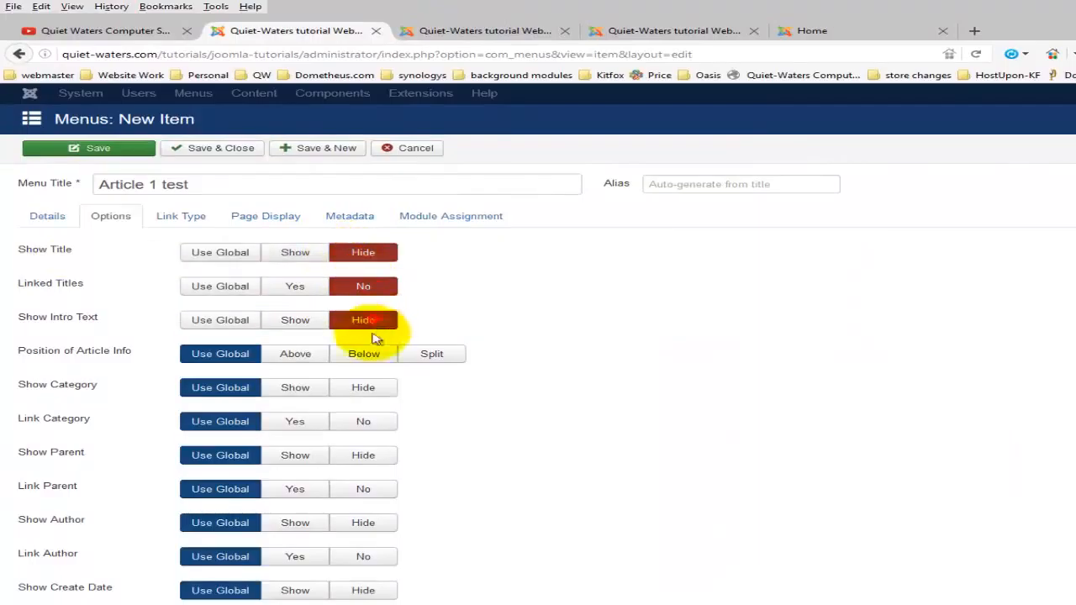
pyautogui.click(364, 389)
pyautogui.click(365, 422)
pyautogui.click(362, 490)
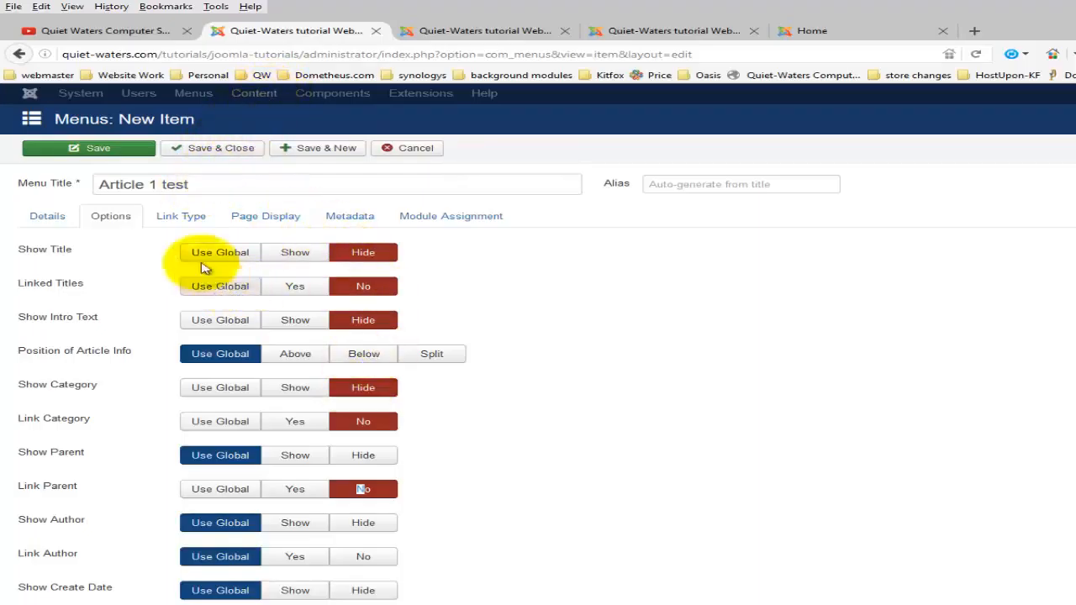
# Step: Set the Browser Page Title to New Right side Buttons, check the metadata and module assignment, and save the item to start another
pyautogui.click(267, 217)
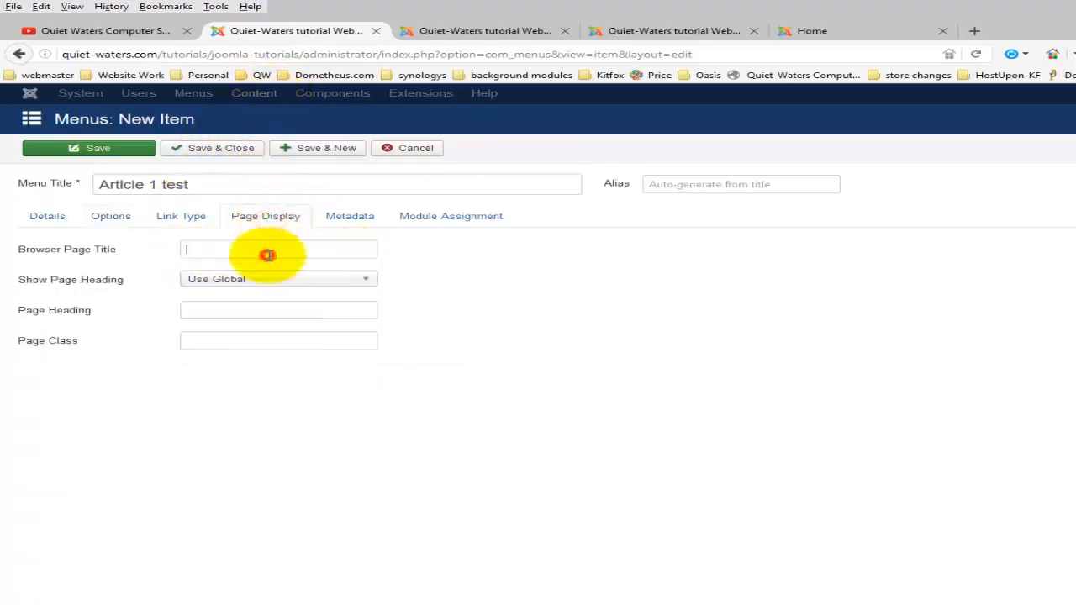
pyautogui.click(267, 252)
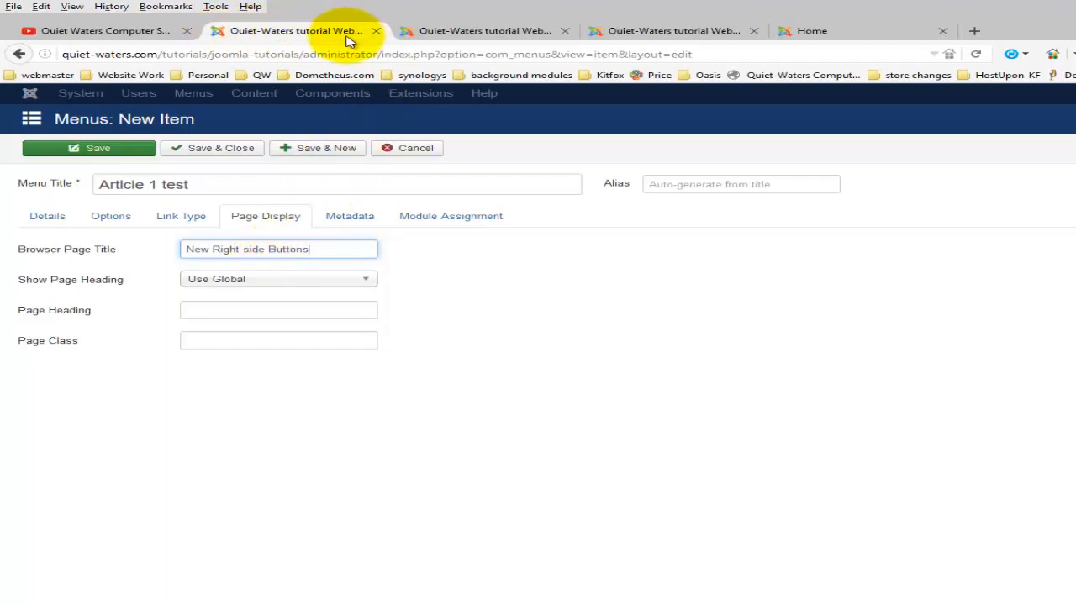
pyautogui.click(370, 221)
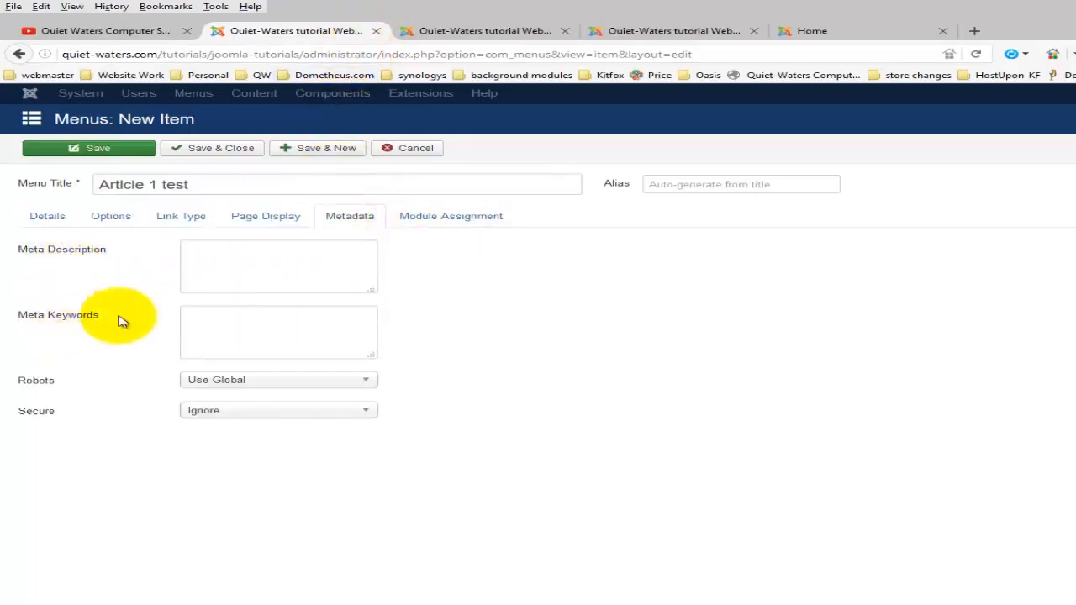
pyautogui.click(452, 217)
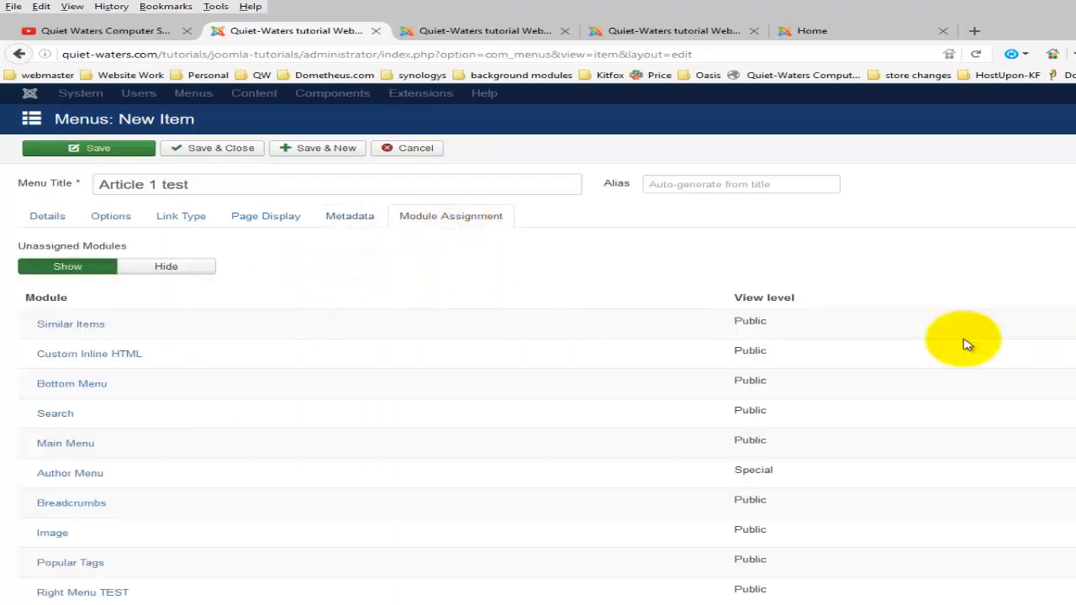
pyautogui.click(47, 216)
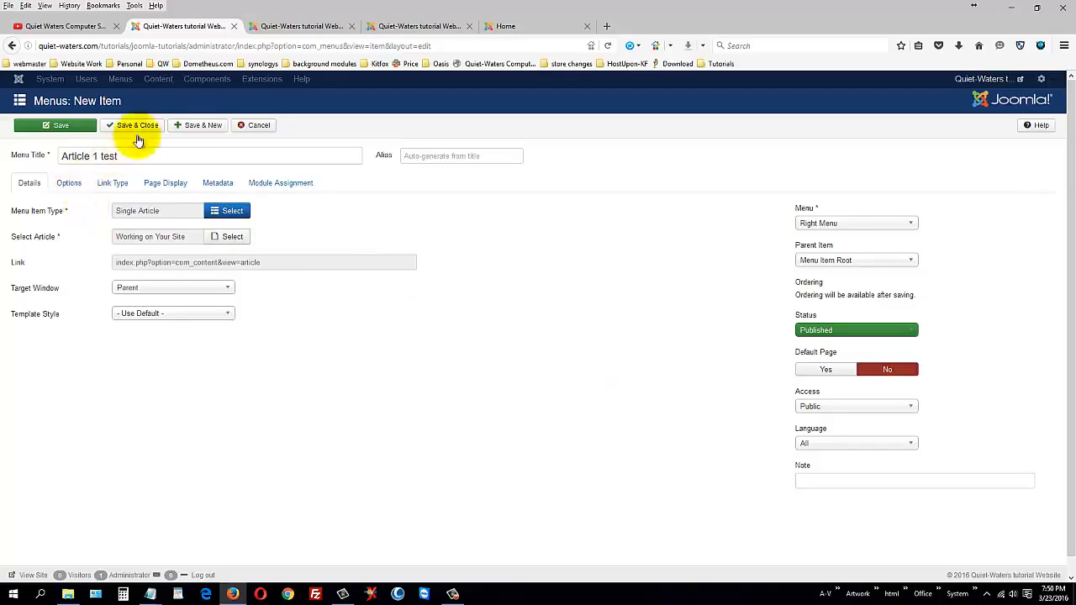
pyautogui.click(207, 126)
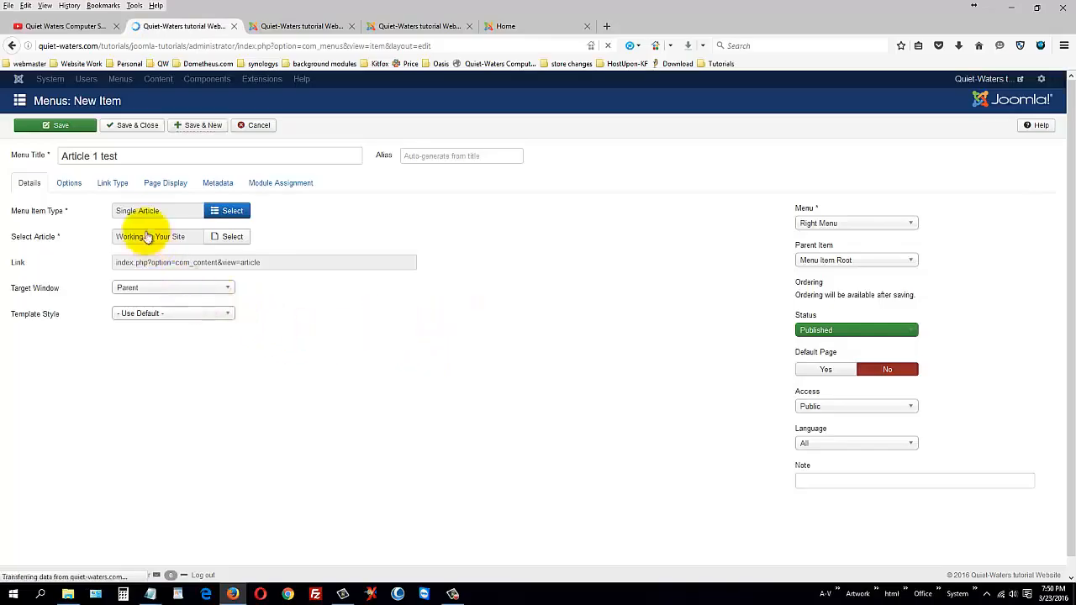
# Step: Title the new menu item External Link and set its type to External URL from the system links
pyautogui.click(130, 195)
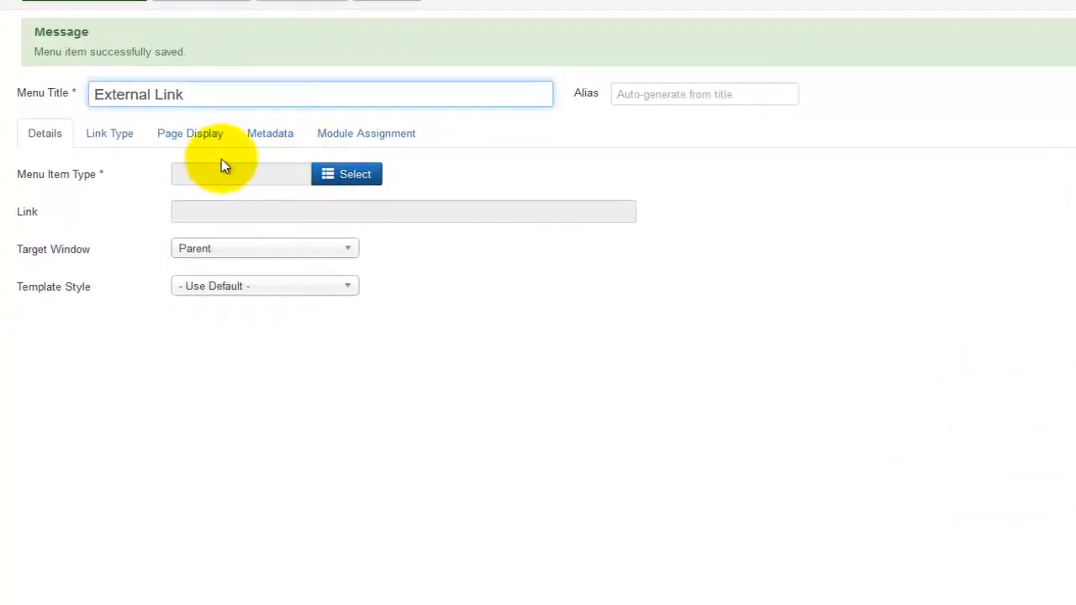
pyautogui.click(340, 174)
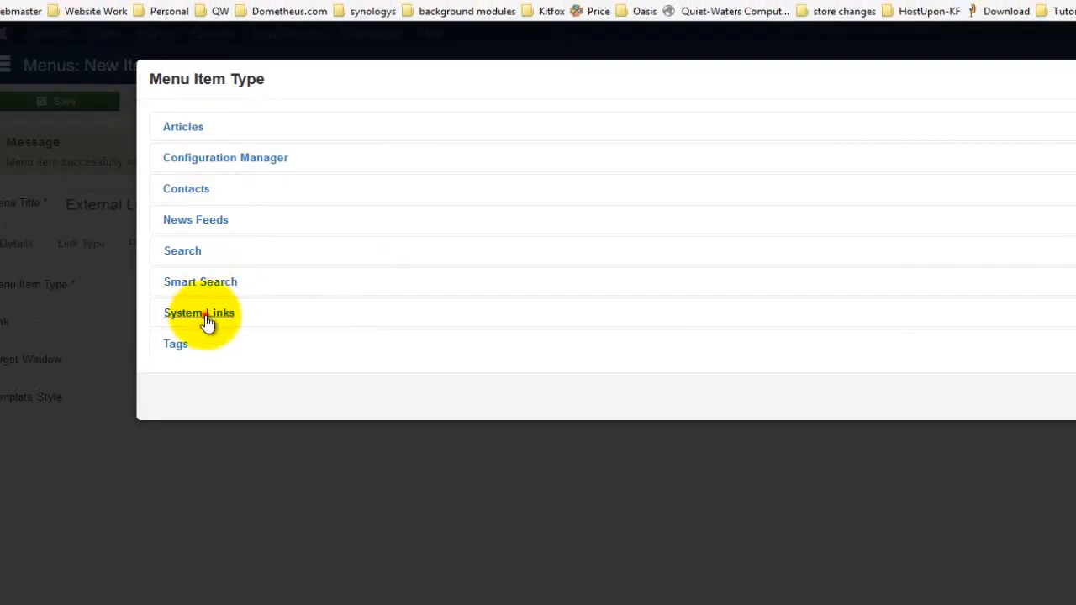
pyautogui.click(202, 316)
pyautogui.scroll(-2, 210, 286)
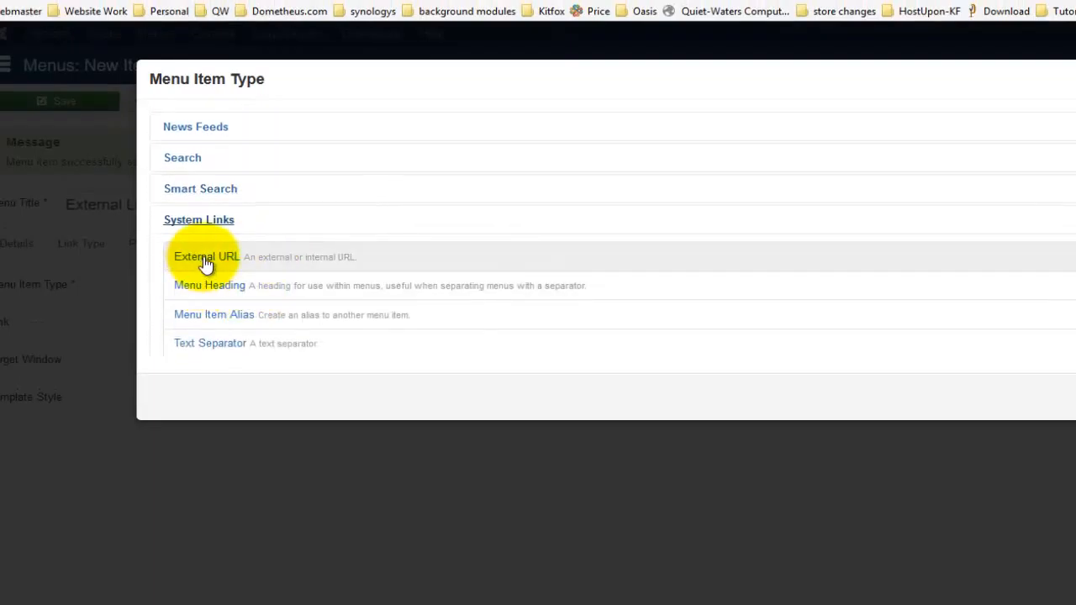
pyautogui.click(203, 257)
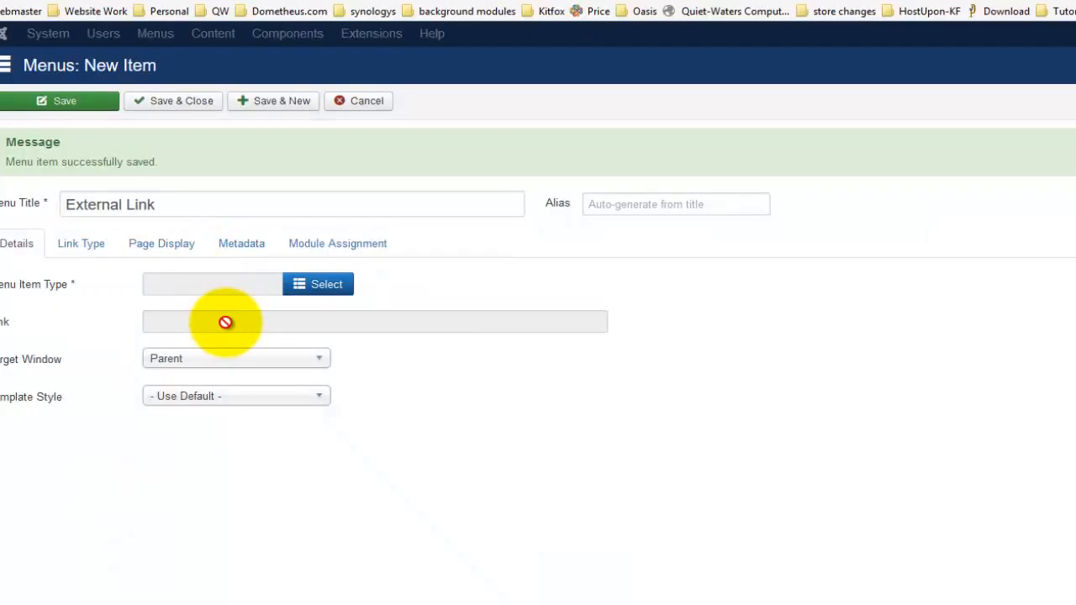
pyautogui.click(240, 261)
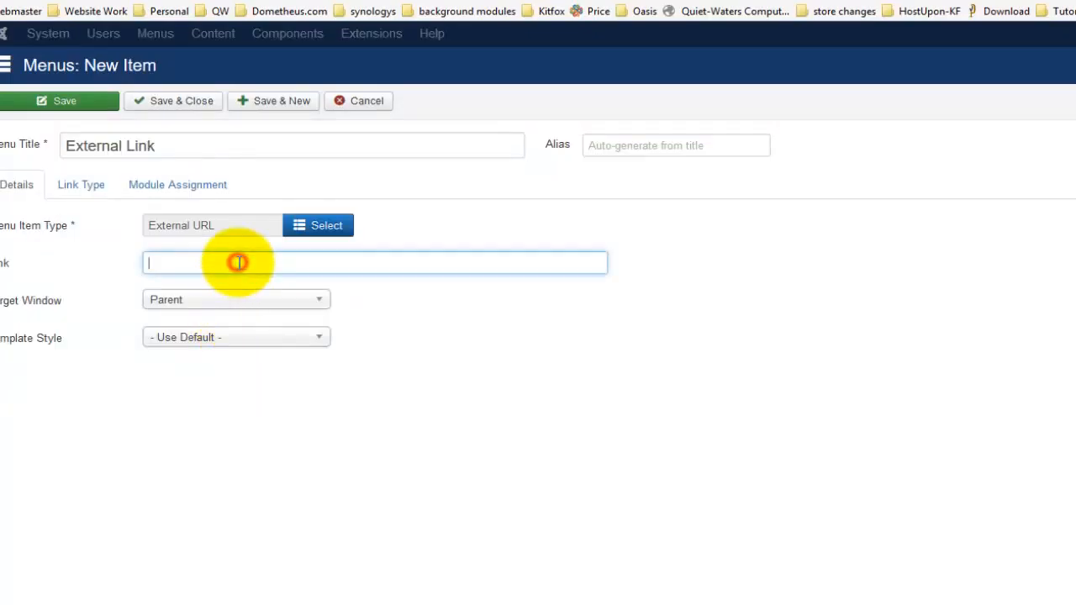
pyautogui.write('http://www.imgur.com')
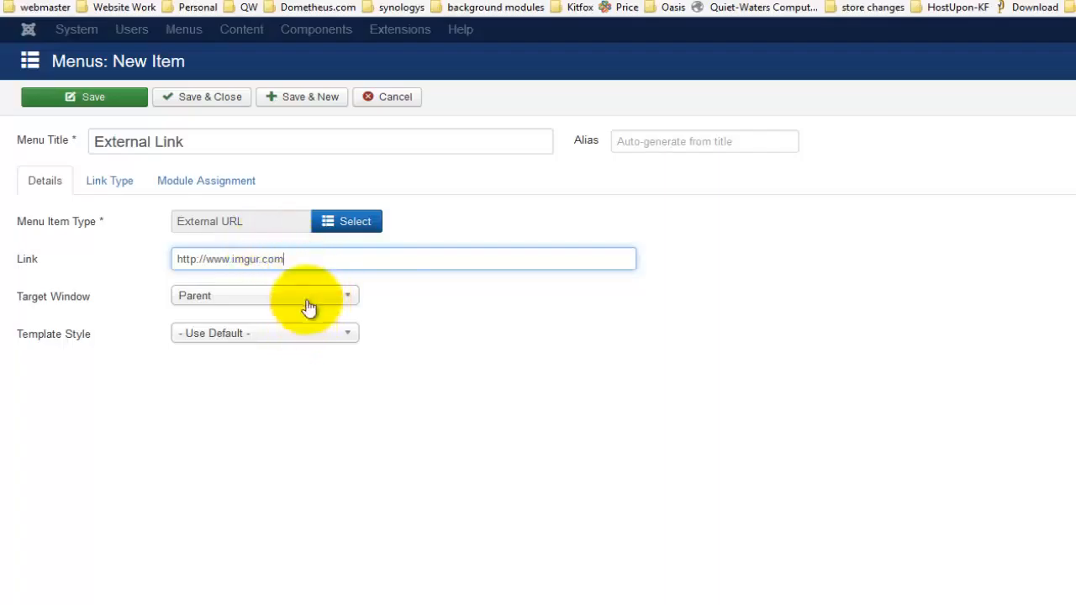
pyautogui.click(304, 299)
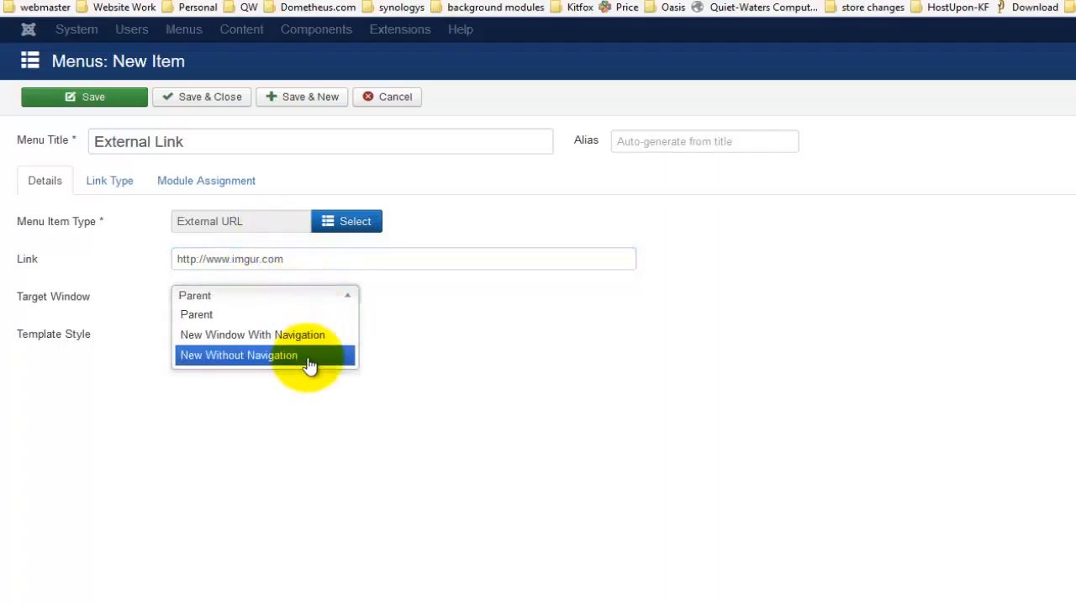
pyautogui.click(315, 335)
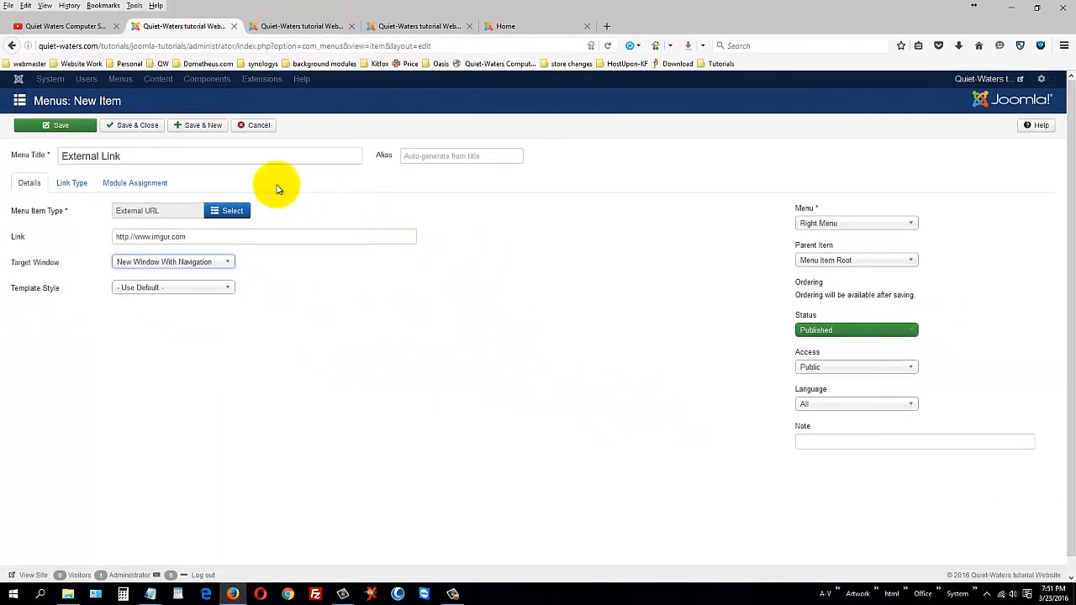
# Step: Review the link type and module assignment, keep Menu Item Root as the parent item, and save and close the item
pyautogui.click(67, 184)
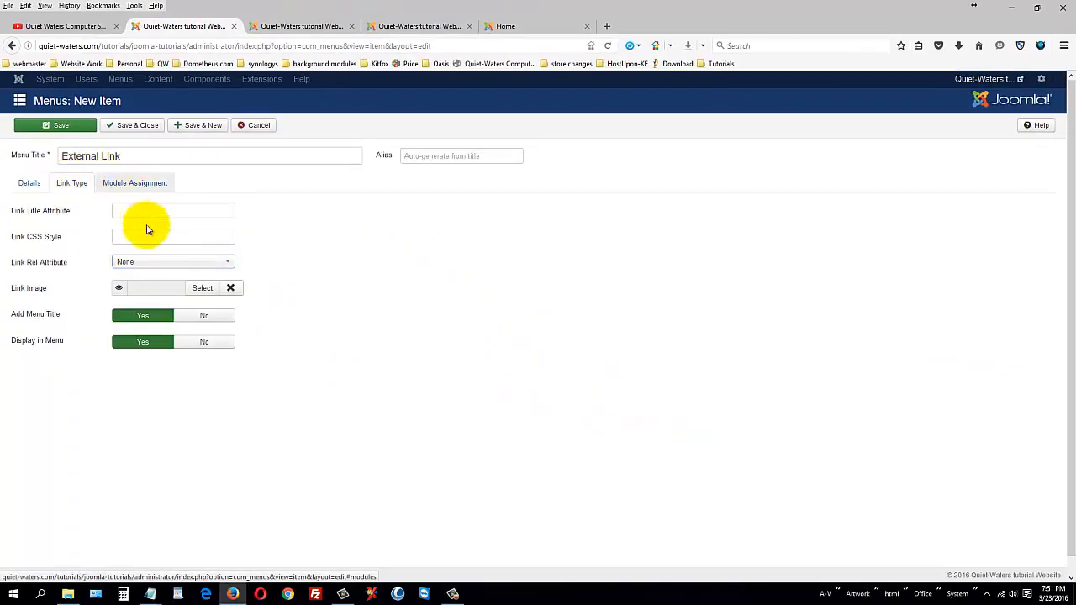
pyautogui.click(153, 184)
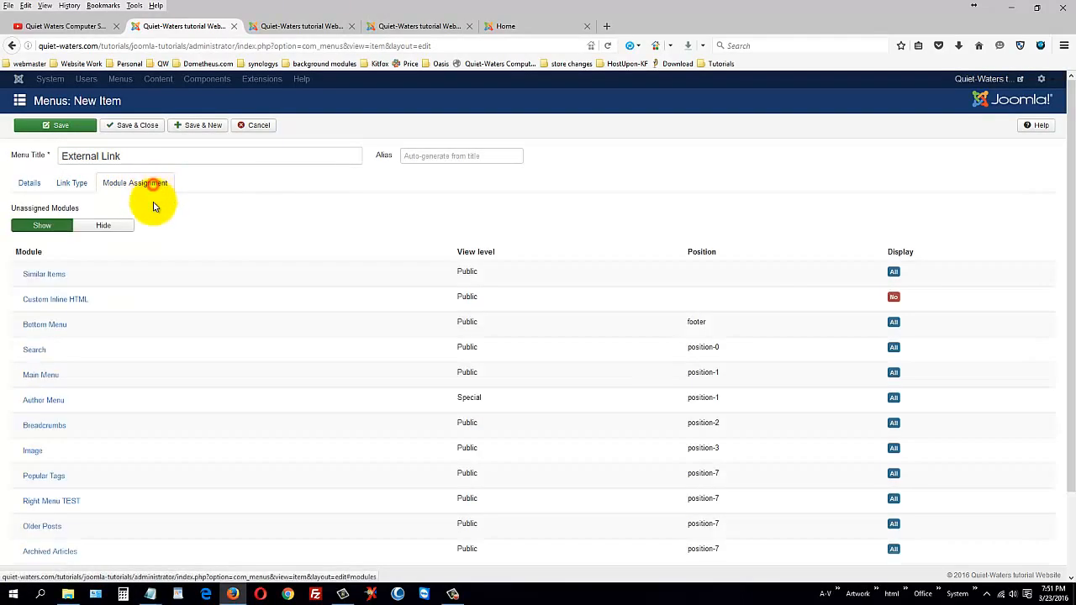
pyautogui.click(35, 185)
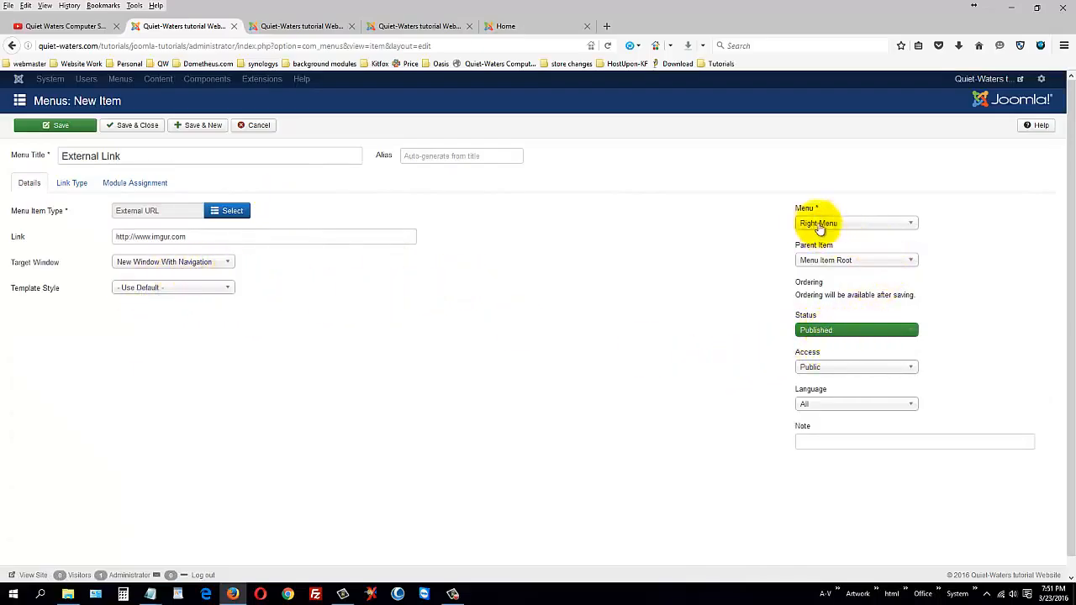
pyautogui.click(839, 260)
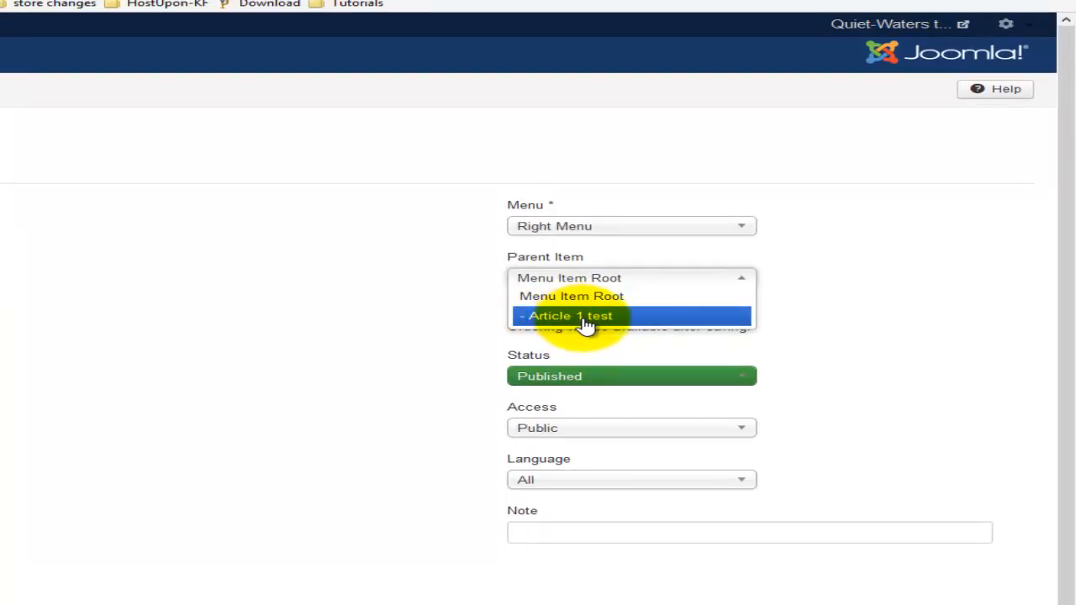
pyautogui.click(572, 296)
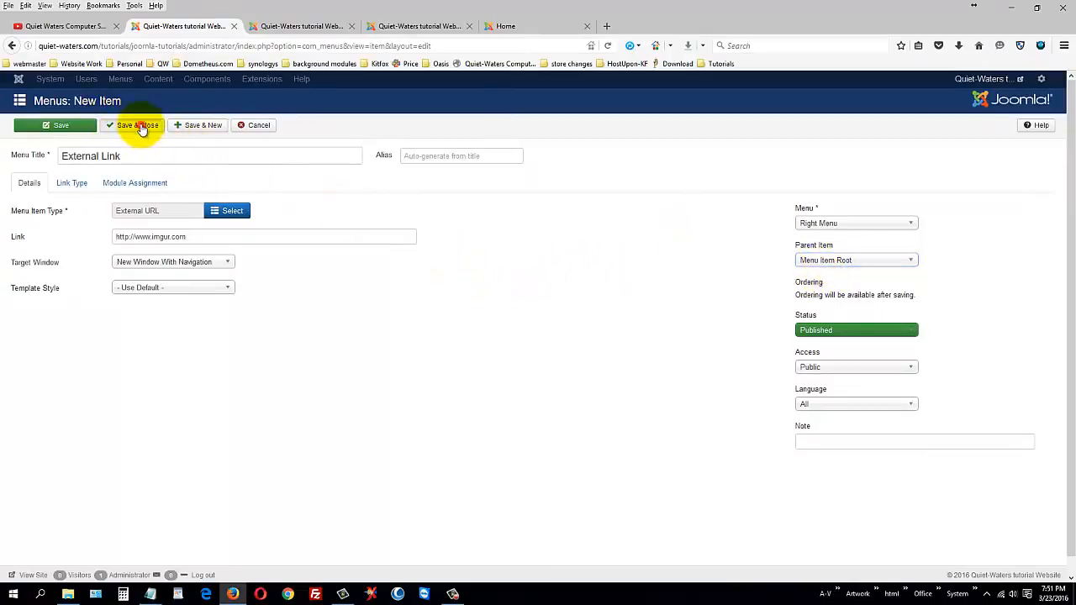
pyautogui.click(141, 128)
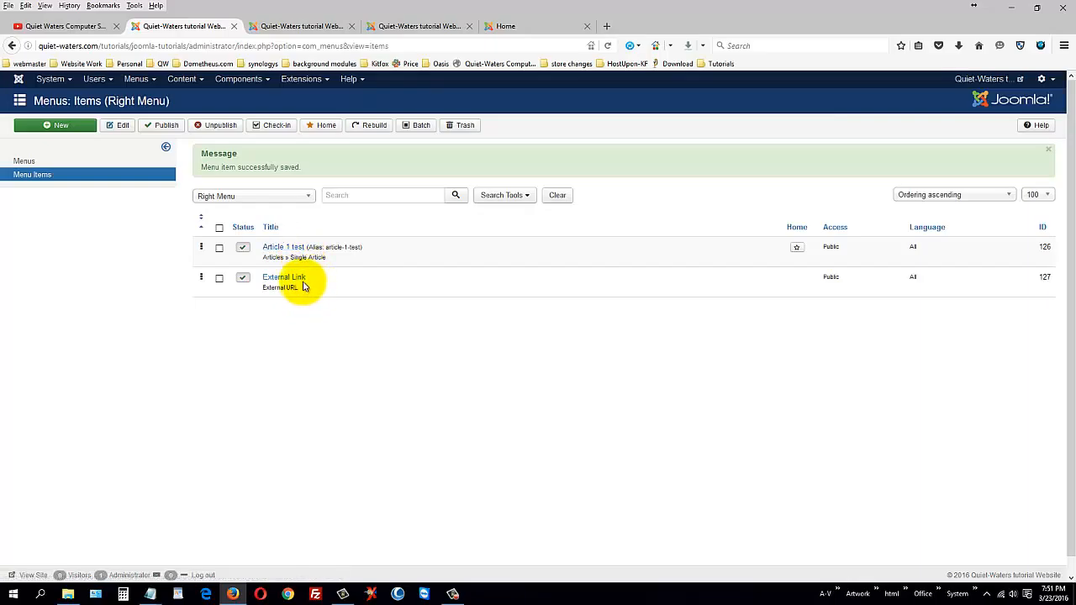
# Step: Refresh the site's home page and test the Article 1 test and External Link items, closing the external page again
pyautogui.click(544, 28)
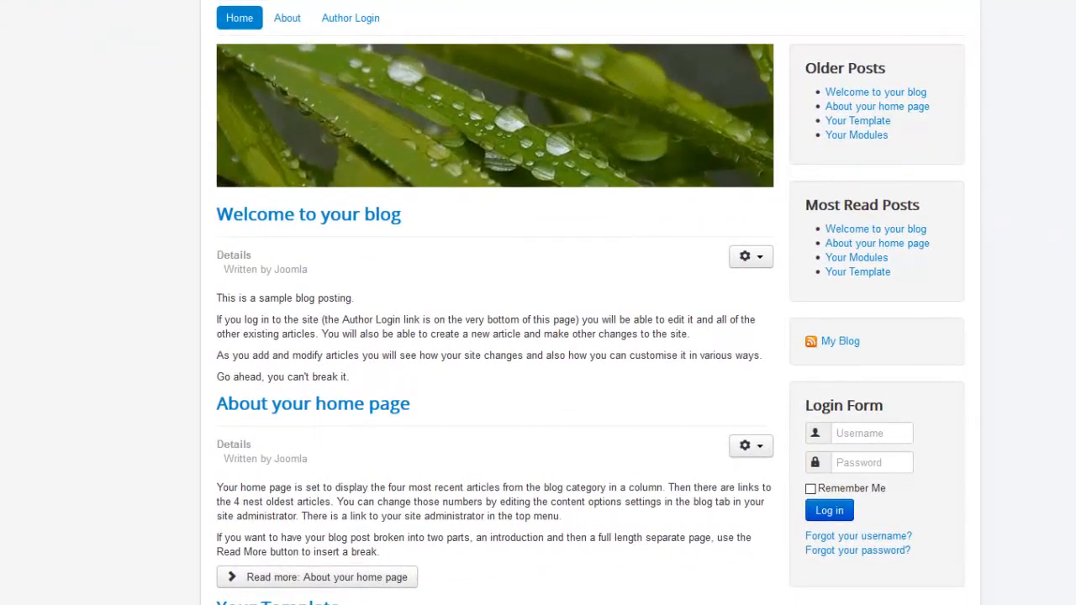
pyautogui.press('F5')
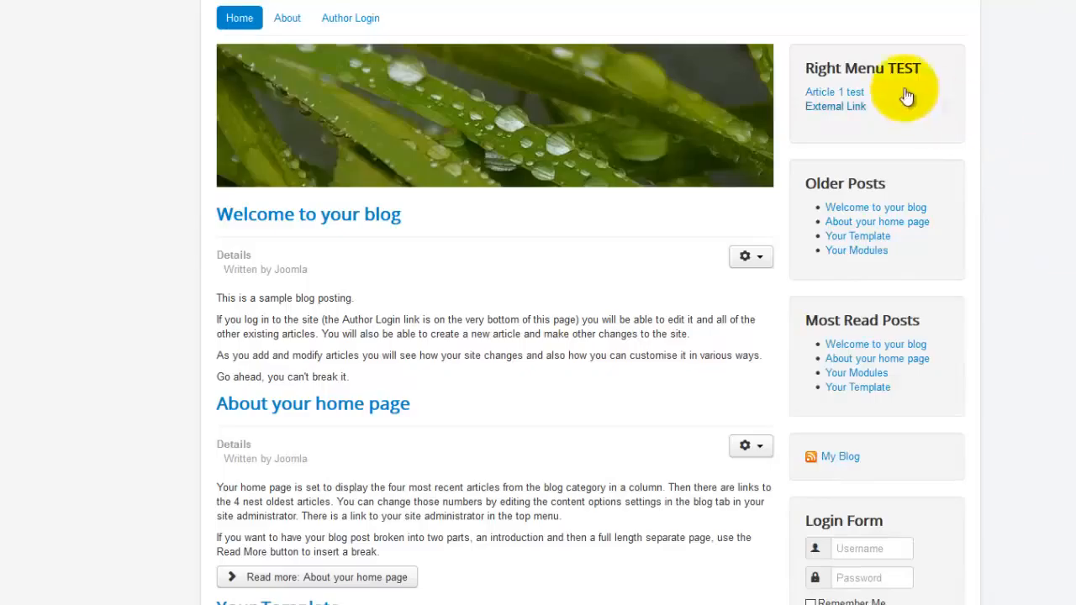
pyautogui.click(832, 94)
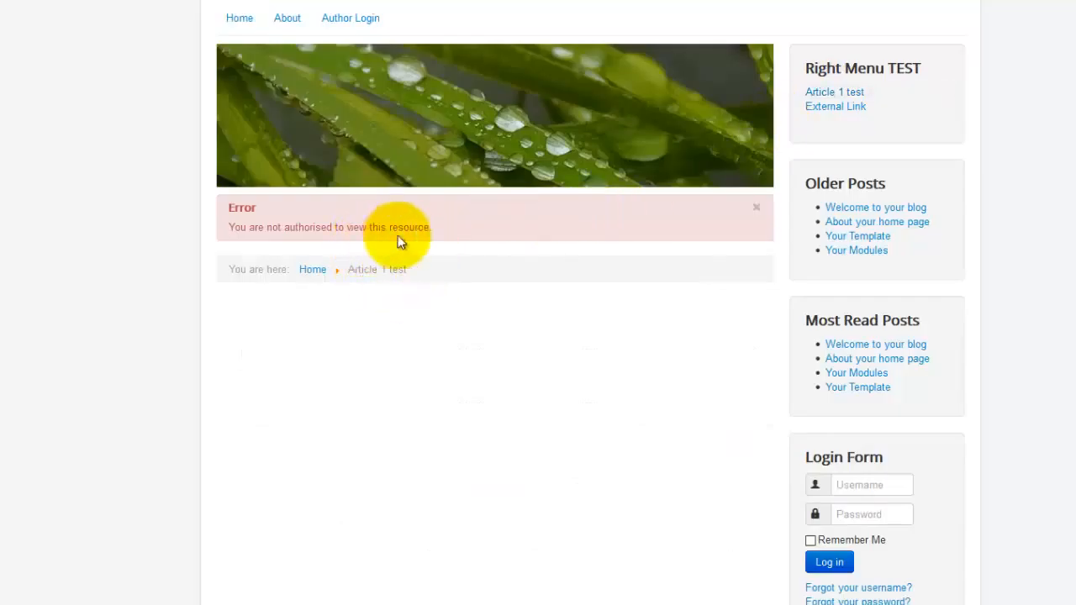
pyautogui.click(850, 107)
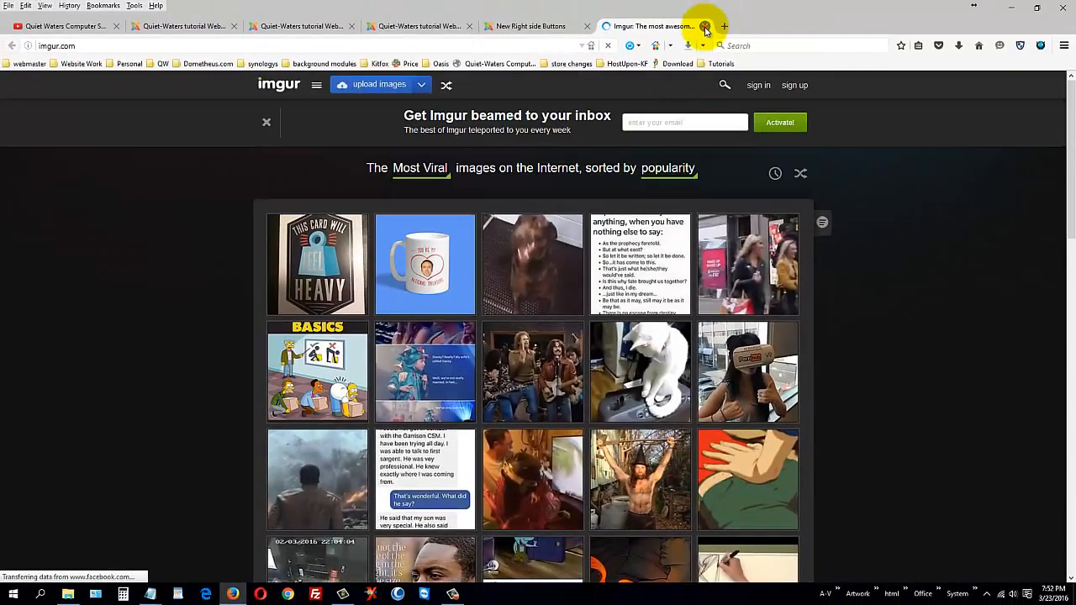
pyautogui.click(704, 24)
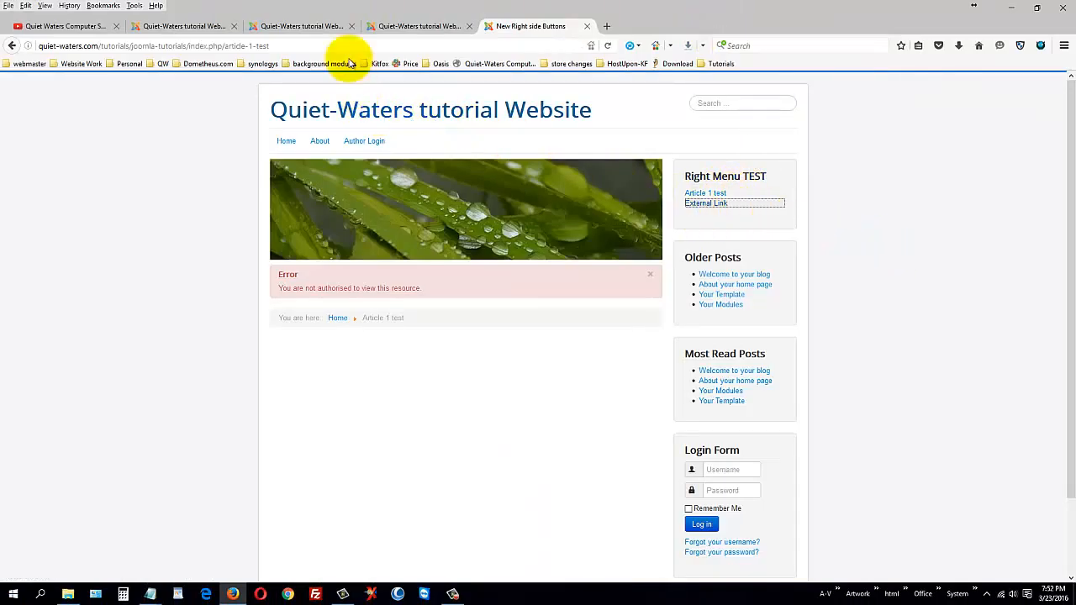
pyautogui.click(181, 28)
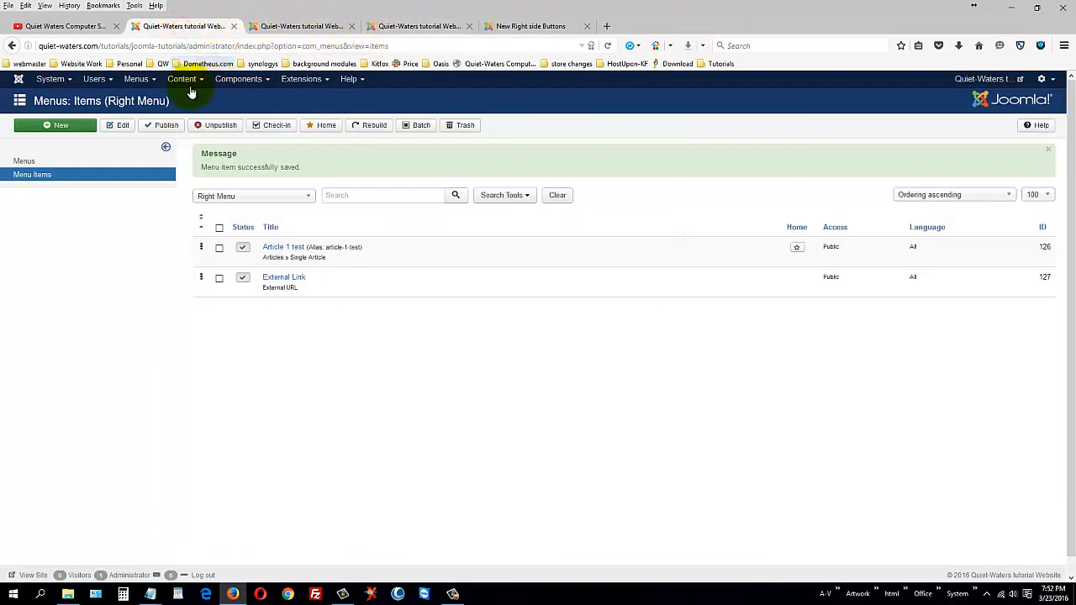
pyautogui.click(138, 79)
pyautogui.moveTo(142, 105)
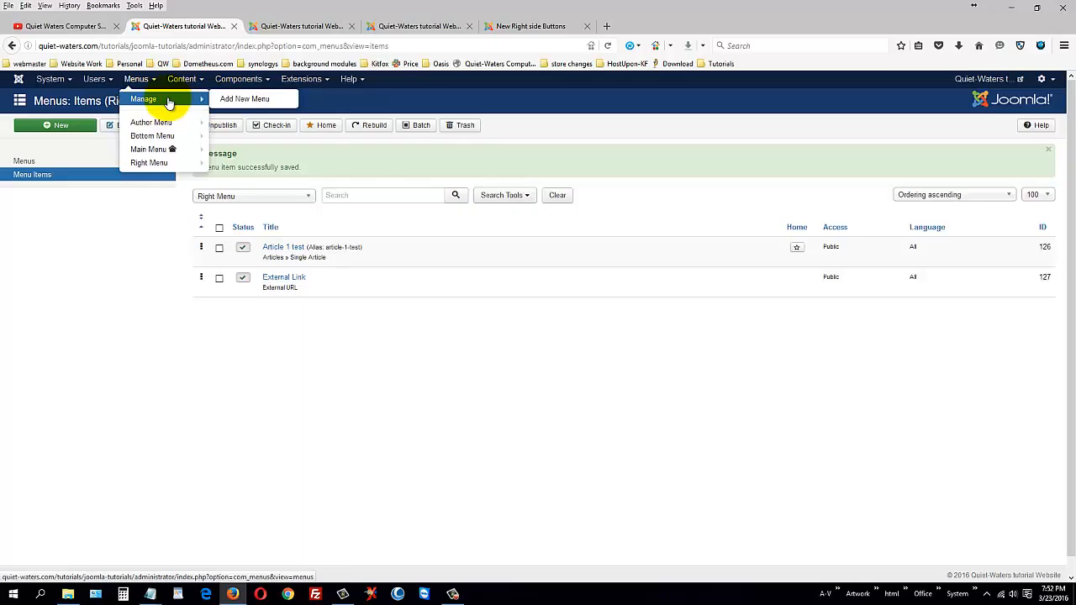
pyautogui.click(303, 80)
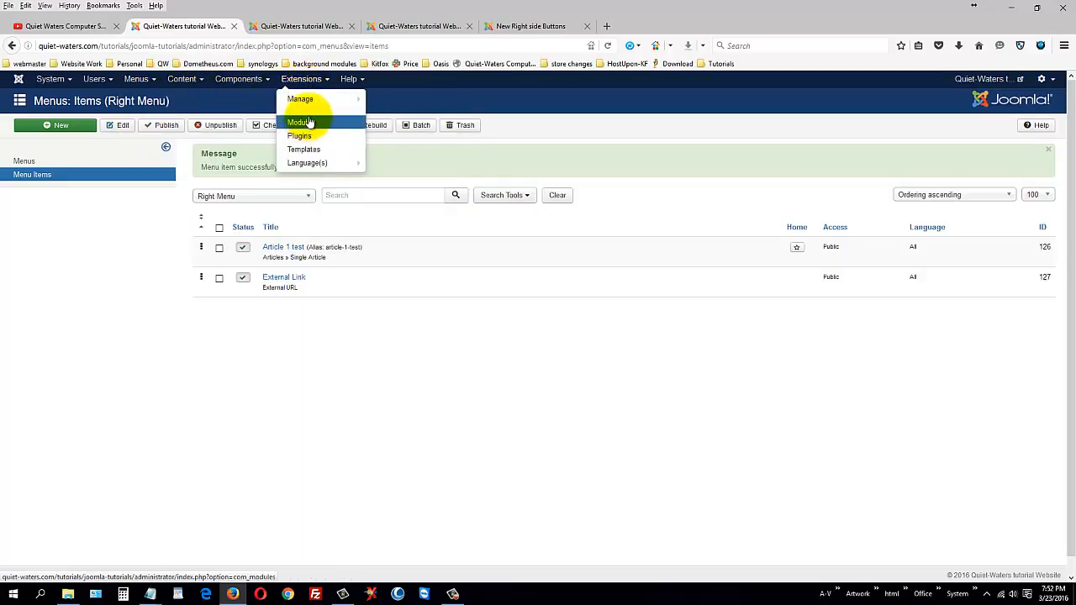
# Step: Start a new module of type Menu and choose Right Menu as the menu it displays
pyautogui.click(391, 26)
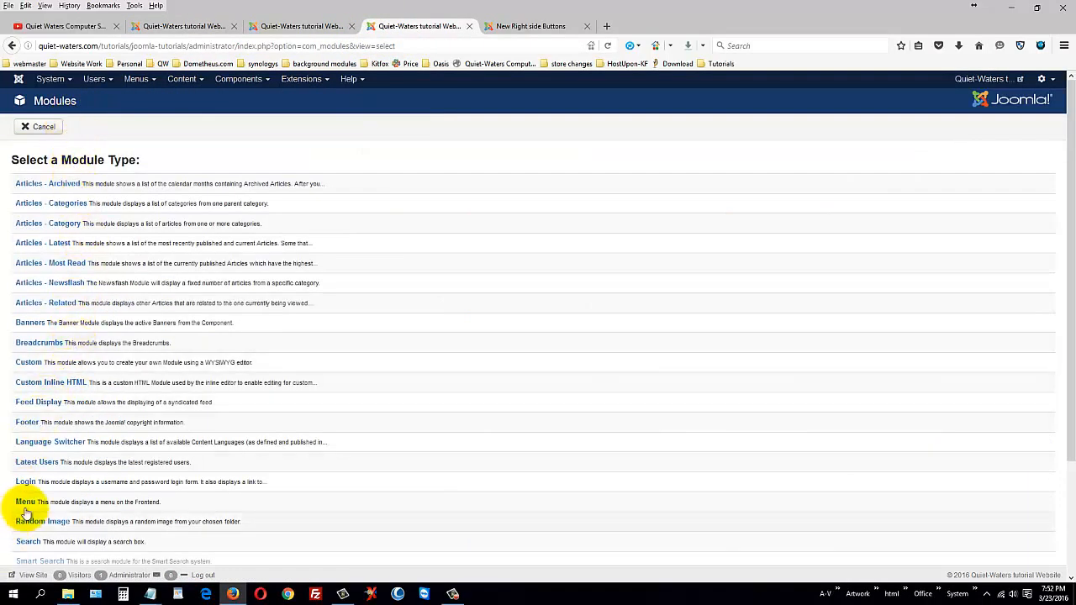
pyautogui.moveTo(170, 509); pyautogui.dragTo(17, 506)
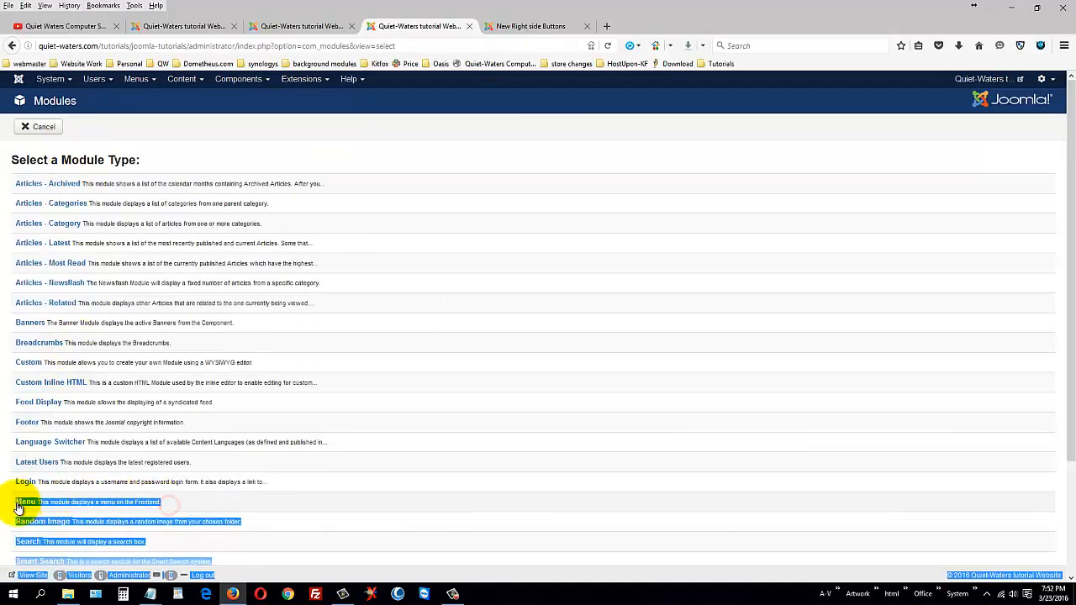
pyautogui.click(181, 501)
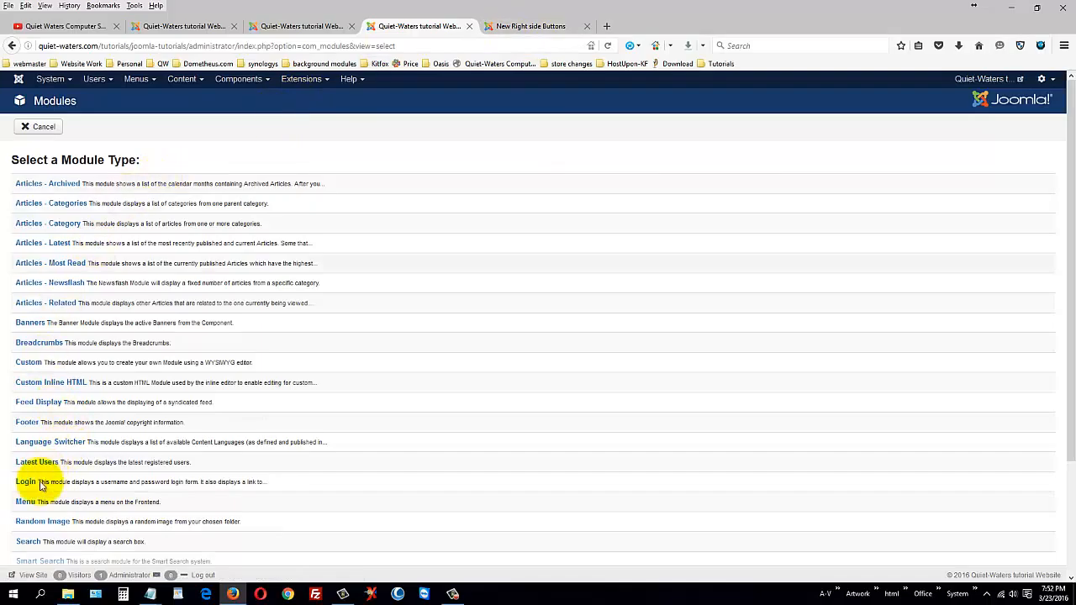
pyautogui.click(26, 504)
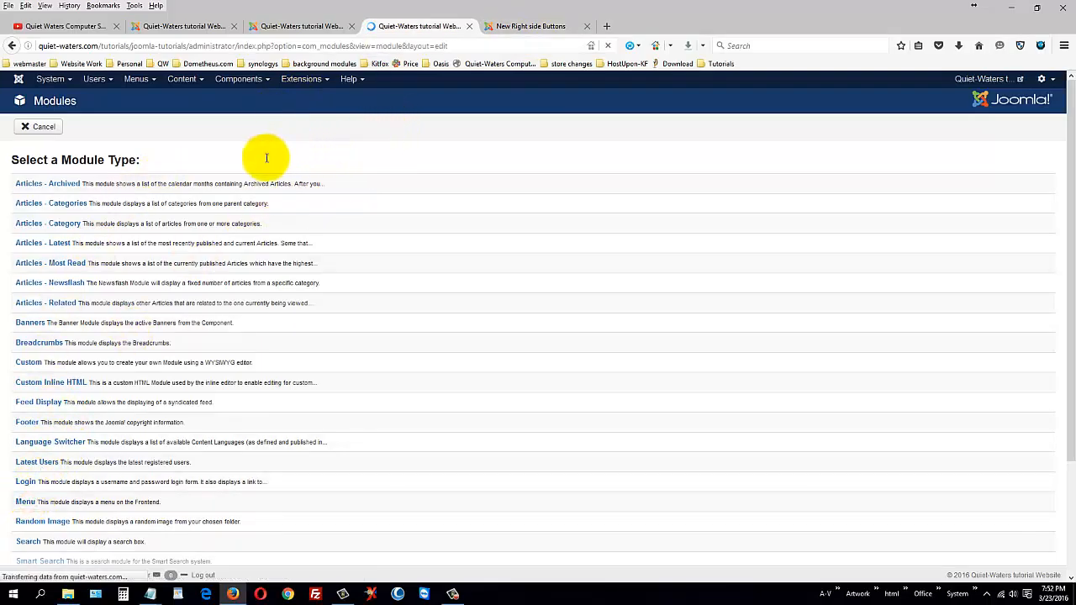
pyautogui.click(150, 281)
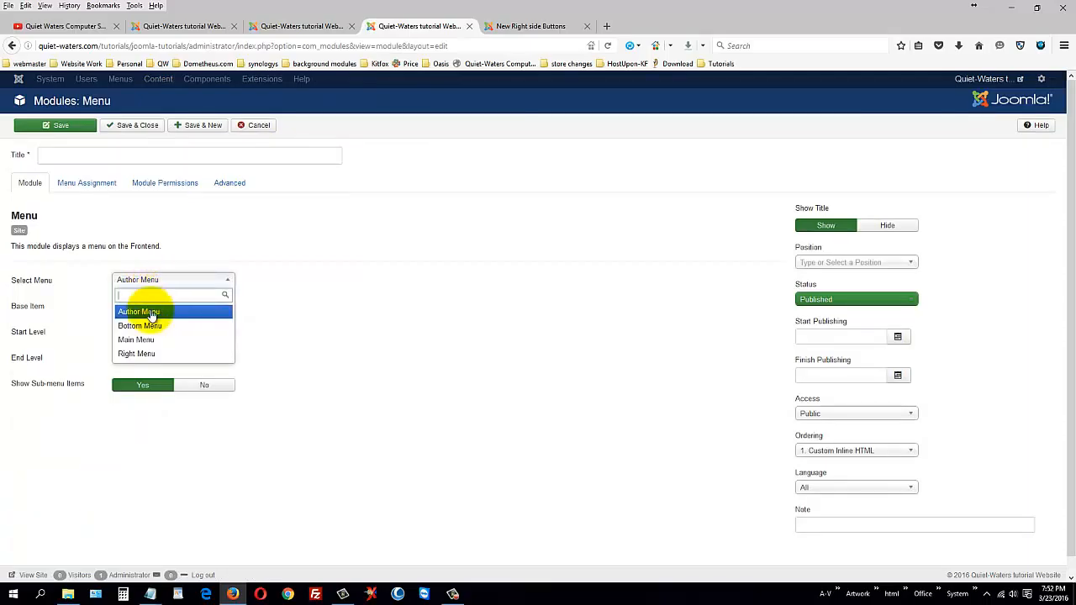
pyautogui.click(139, 353)
# Step: Check the new module's title field and menu assignment, and try hiding its title before setting it back to Show
pyautogui.click(117, 155)
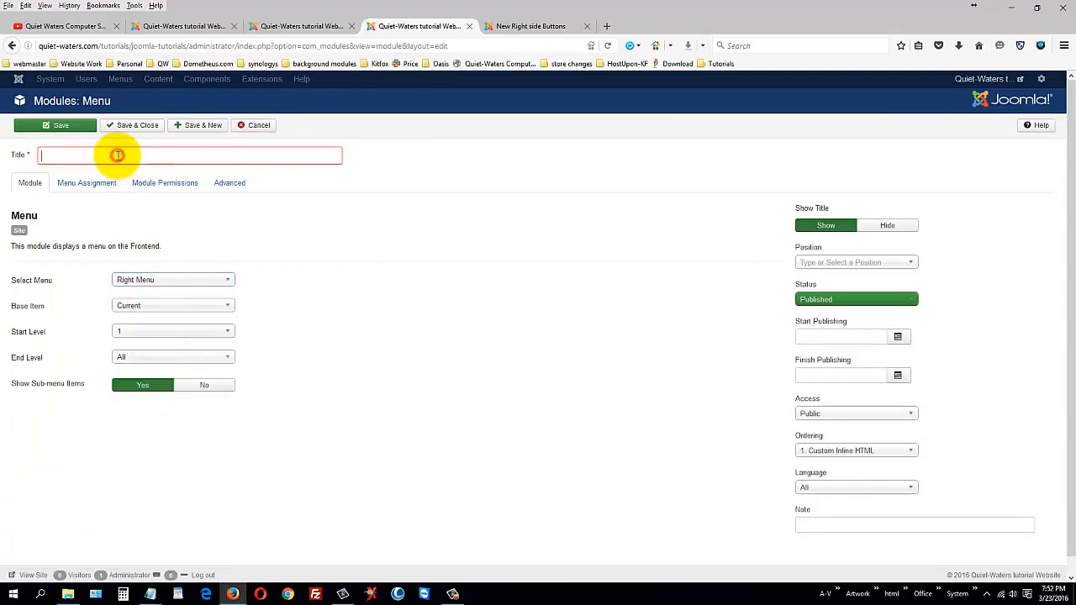
pyautogui.click(94, 183)
pyautogui.click(32, 186)
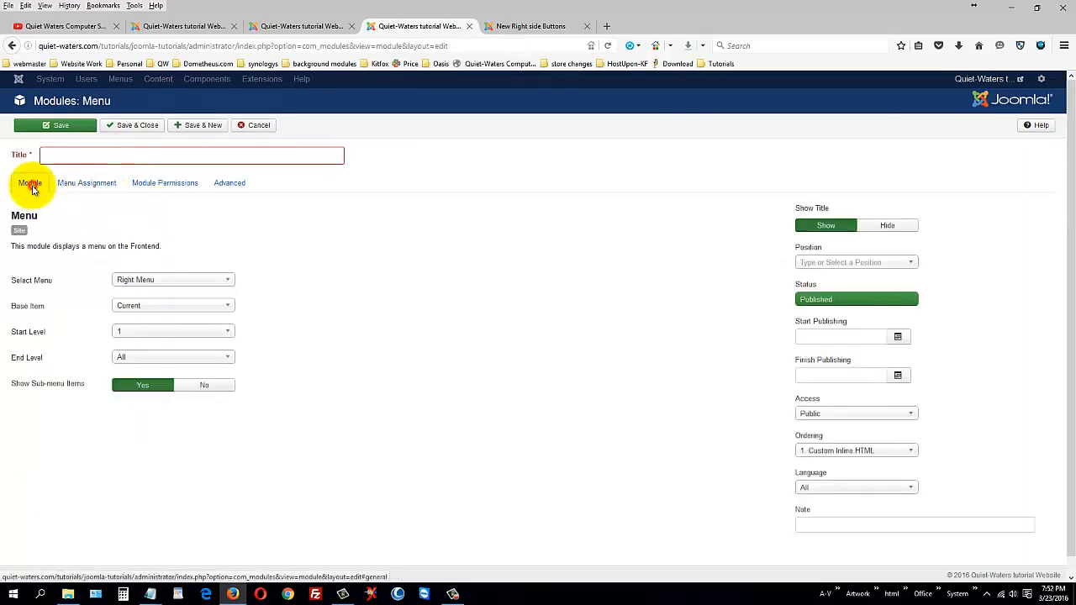
pyautogui.click(887, 225)
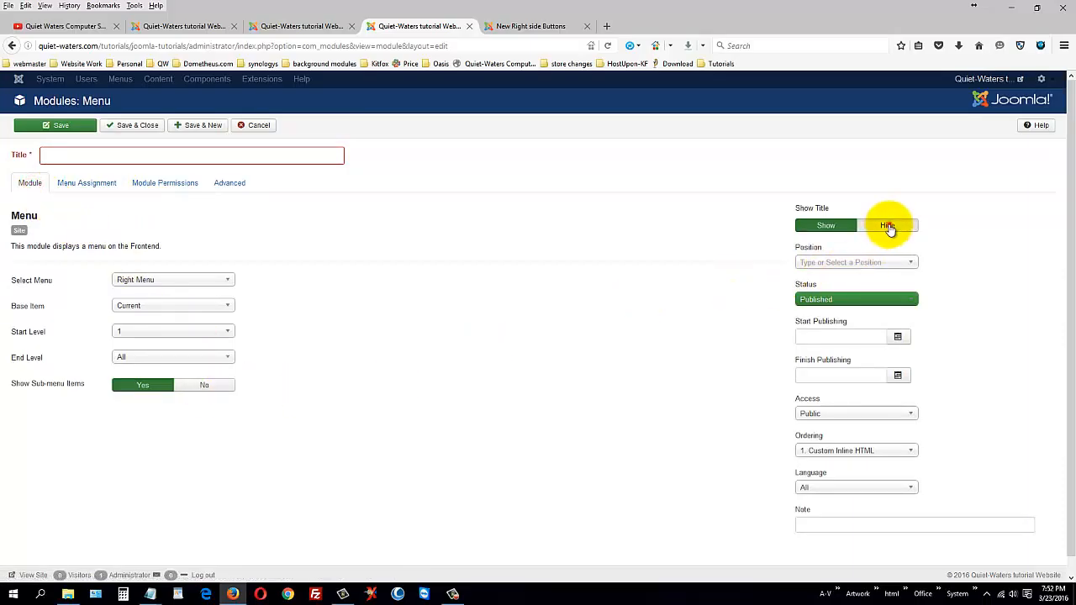
pyautogui.click(840, 227)
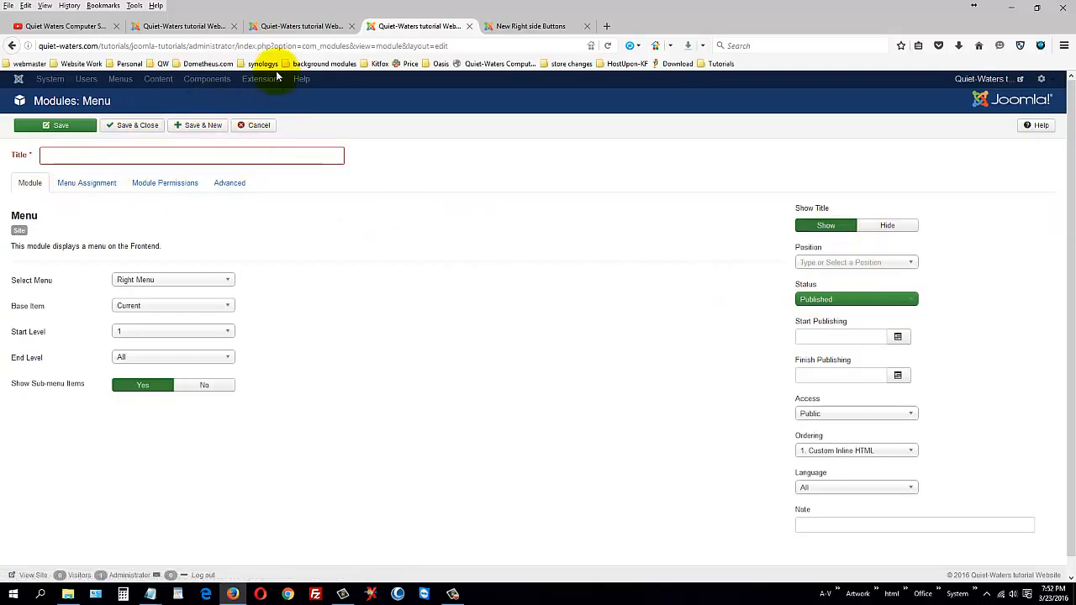
pyautogui.click(199, 30)
pyautogui.moveTo(141, 82)
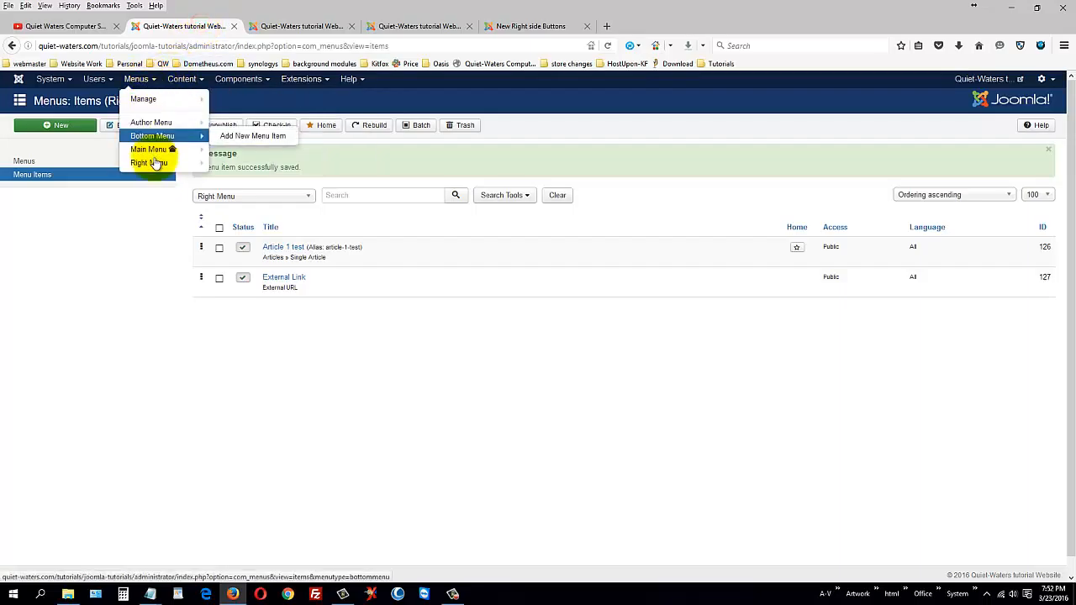
pyautogui.moveTo(168, 163)
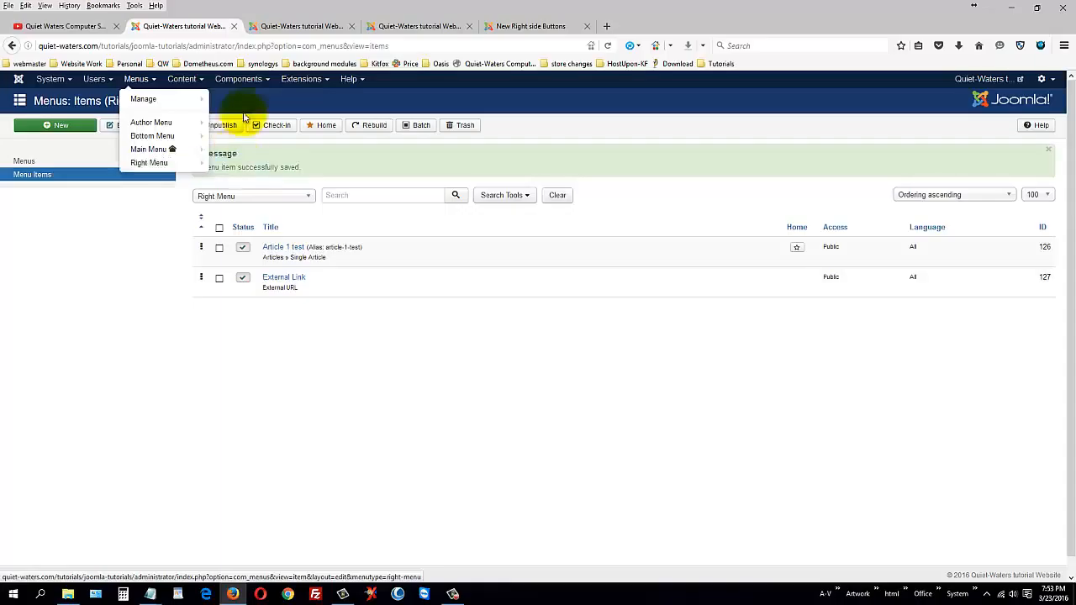
pyautogui.click(239, 78)
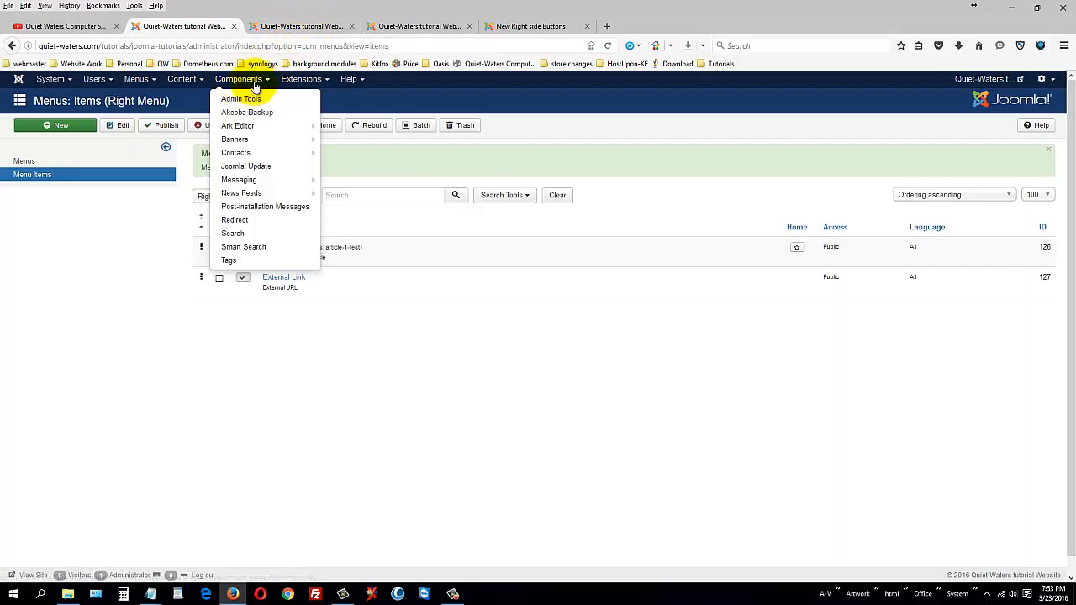
pyautogui.click(254, 87)
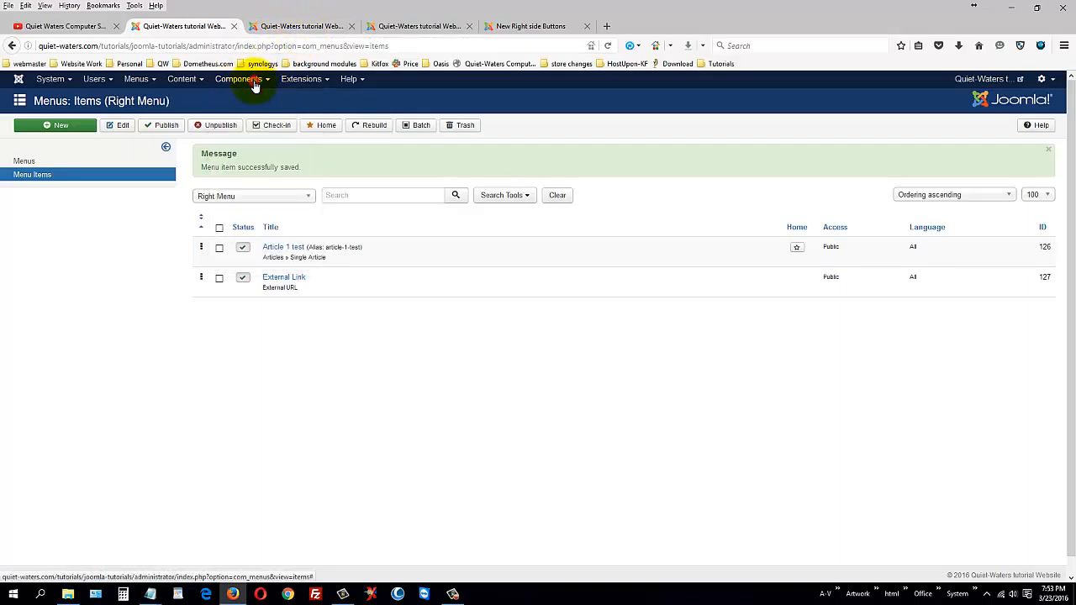
pyautogui.click(252, 84)
# Step: In the global article options, hide the title, intro text and category, and turn off linked titles and the category link
pyautogui.click(184, 82)
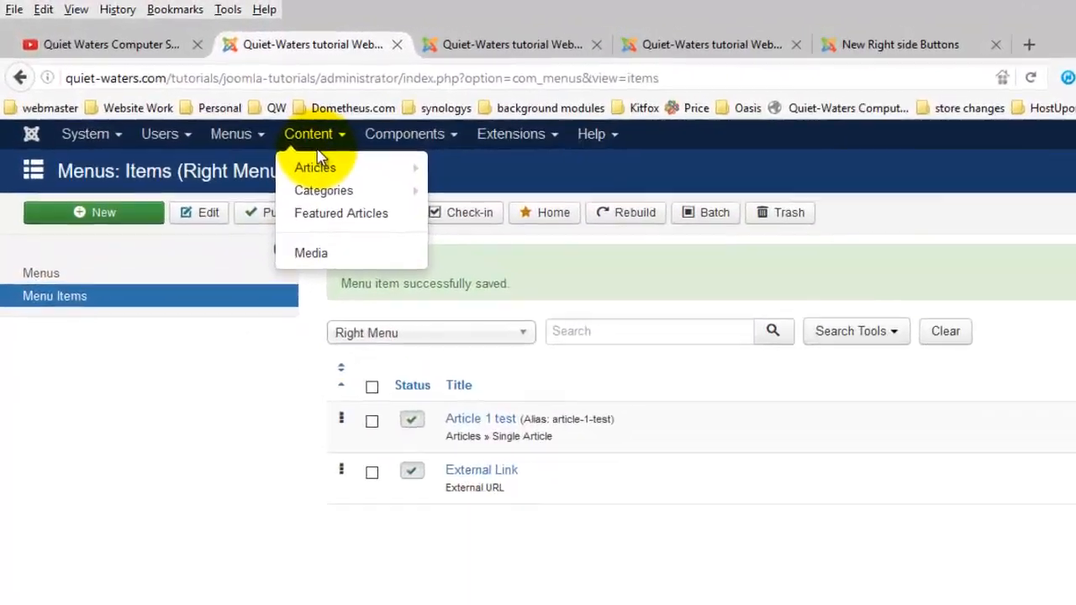
pyautogui.click(312, 187)
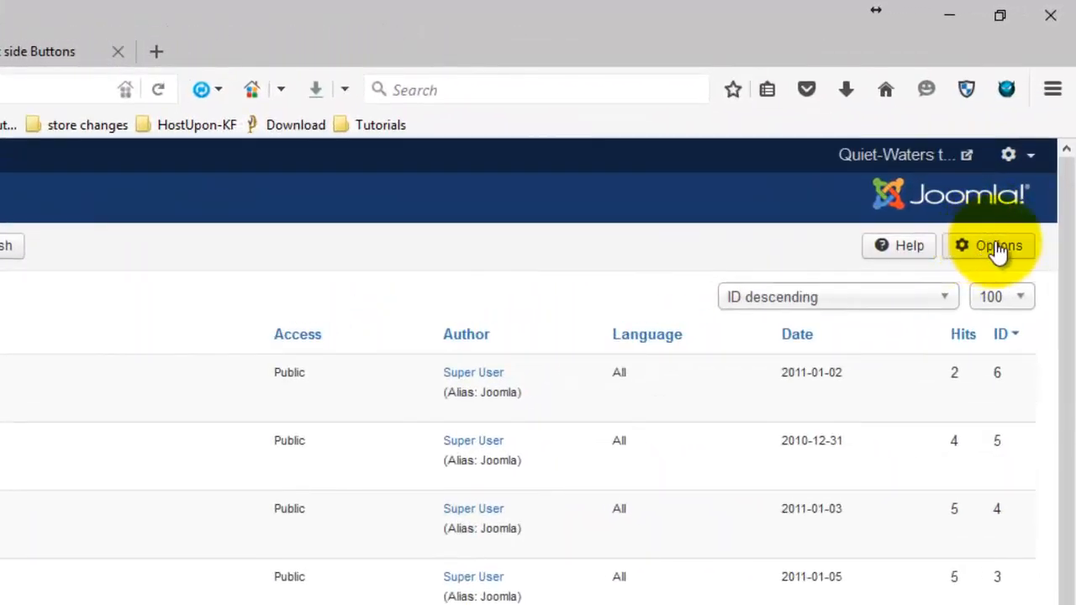
pyautogui.click(998, 250)
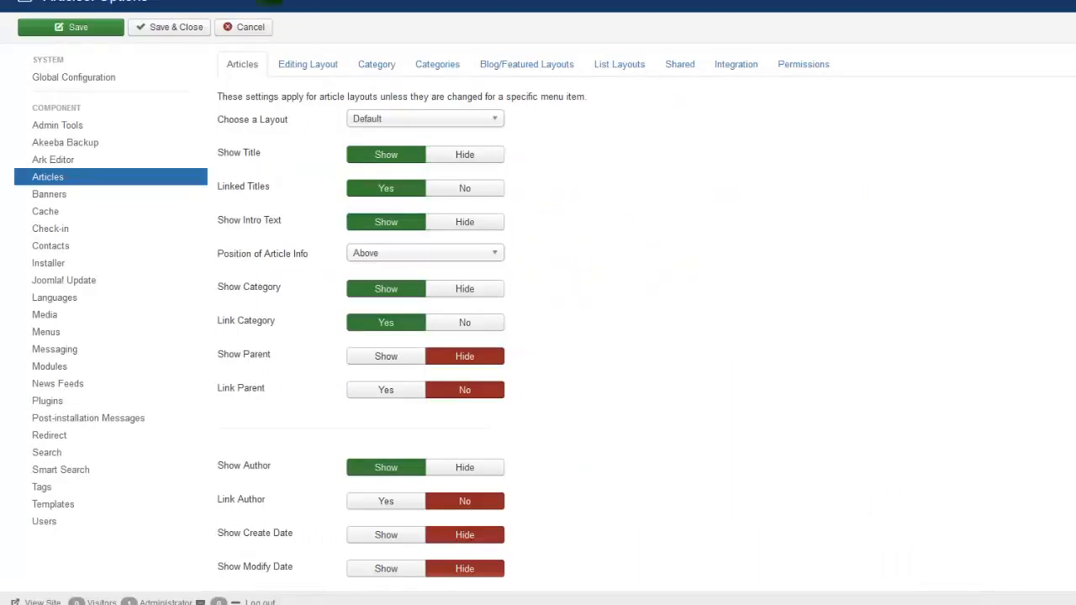
pyautogui.click(486, 156)
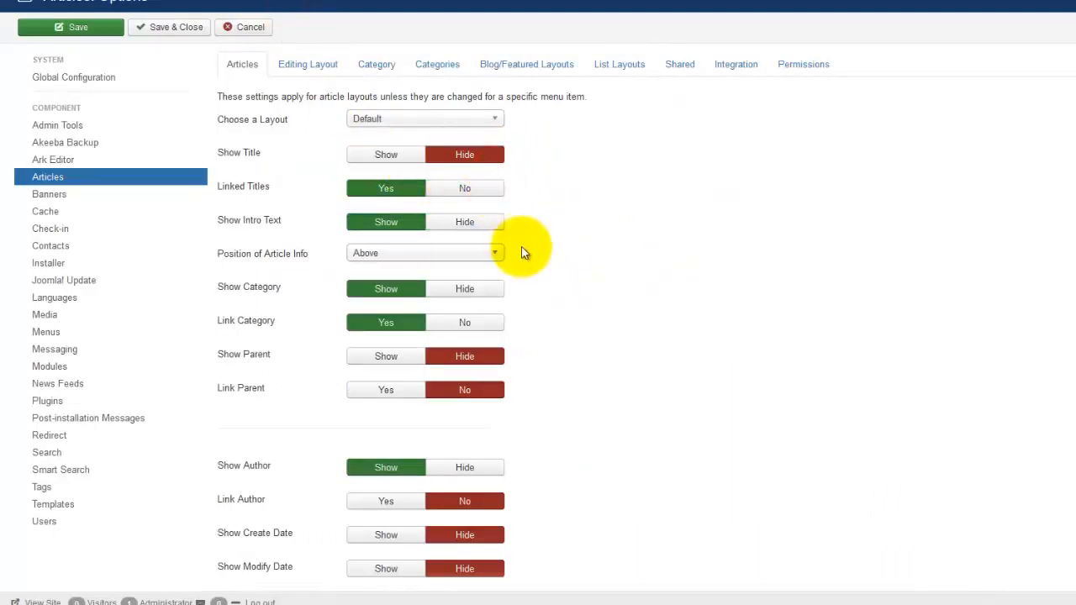
pyautogui.click(485, 189)
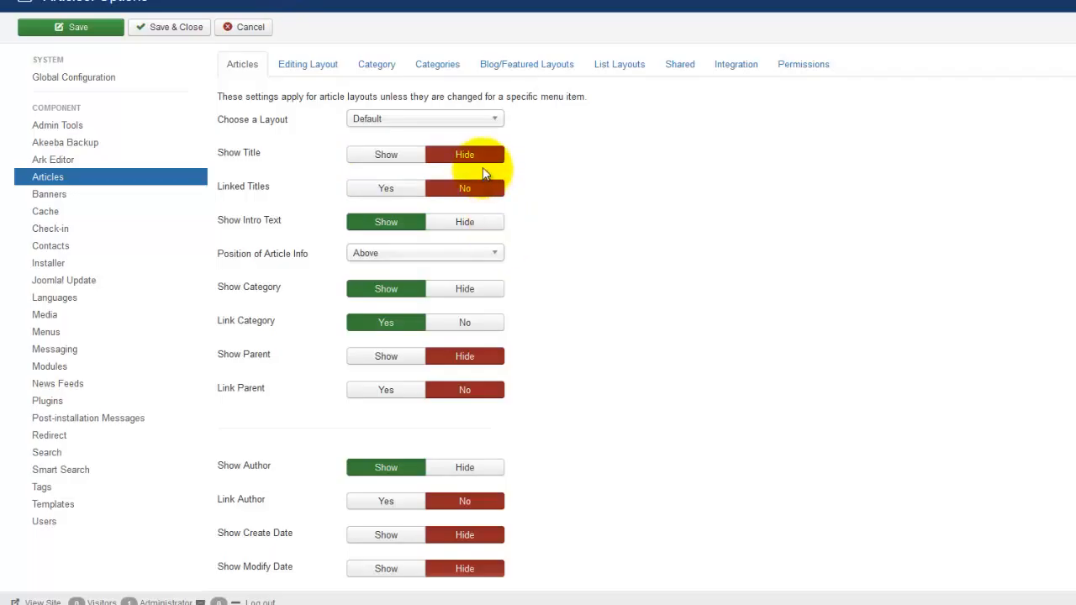
pyautogui.click(463, 225)
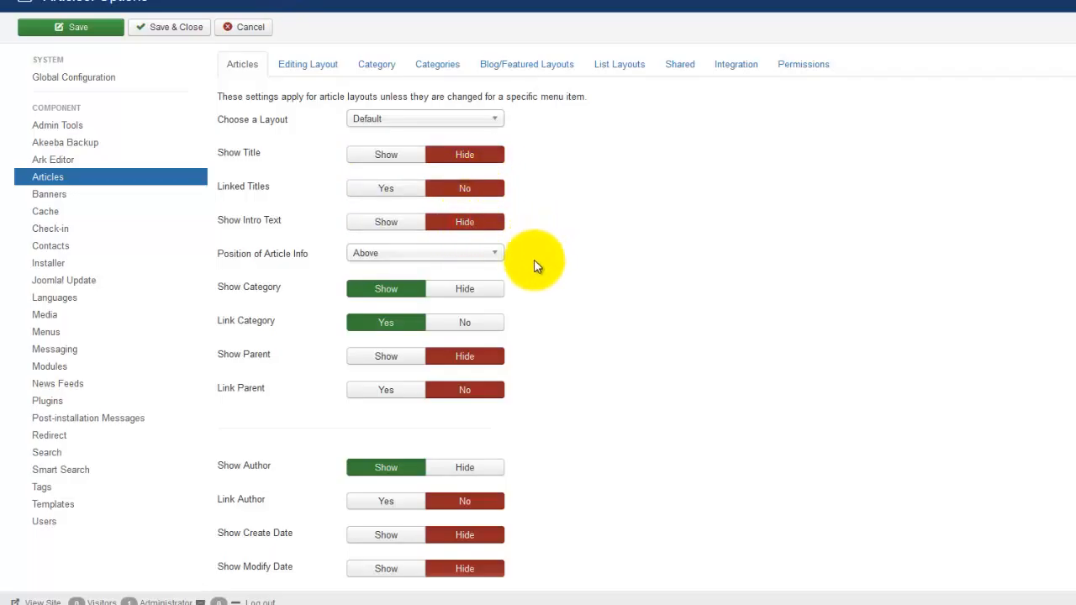
pyautogui.click(473, 290)
pyautogui.click(460, 328)
# Step: Hide the author, publish date, navigation, Read More, title with Read More and tags in the article options
pyautogui.scroll(-4, 521, 353)
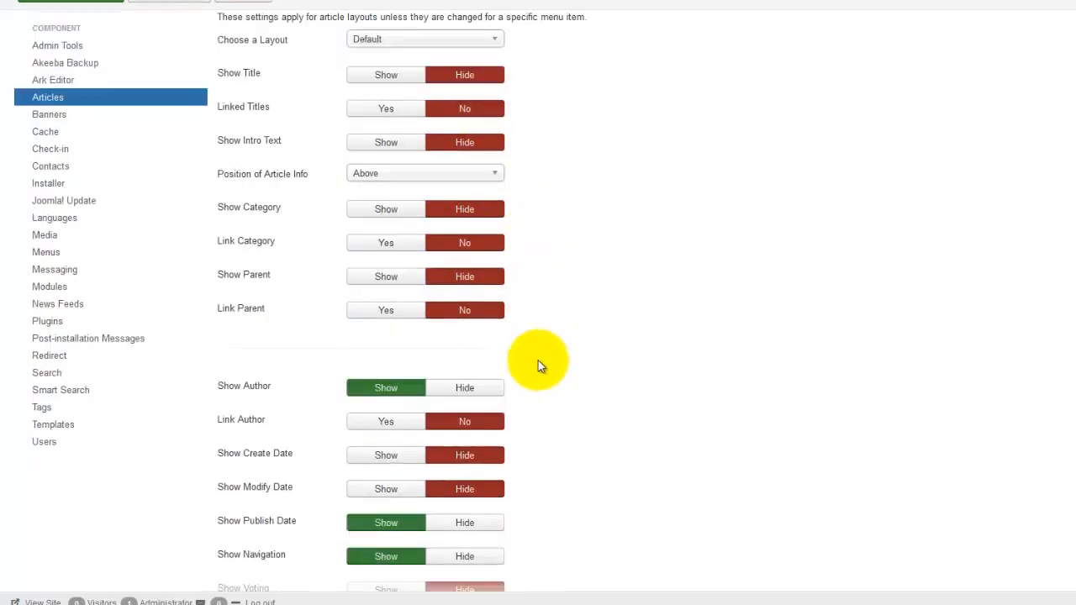
pyautogui.click(467, 275)
pyautogui.click(470, 311)
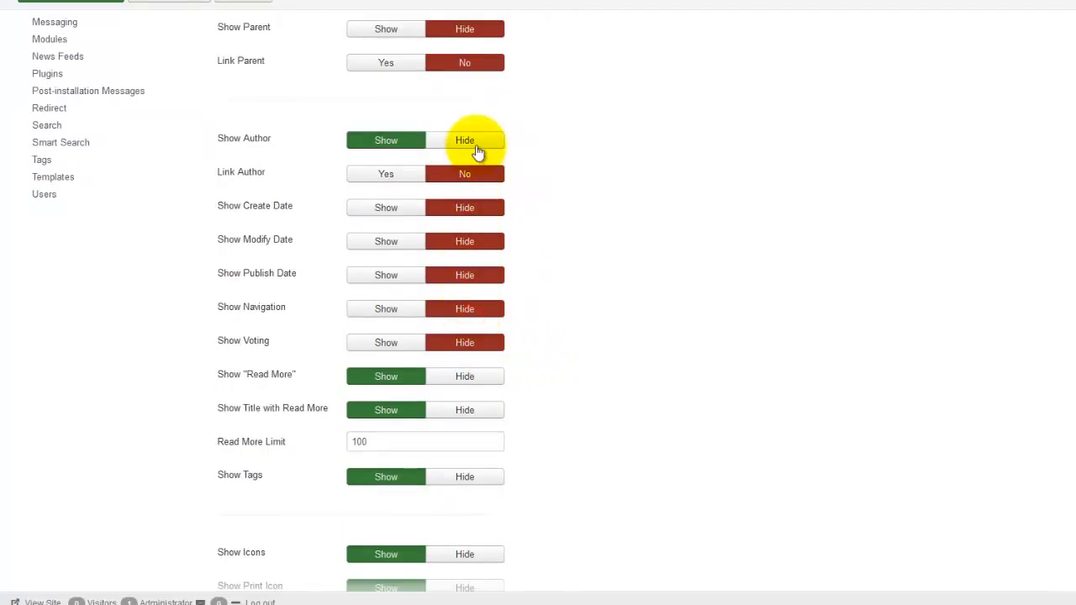
pyautogui.click(471, 143)
pyautogui.click(485, 378)
pyautogui.click(486, 412)
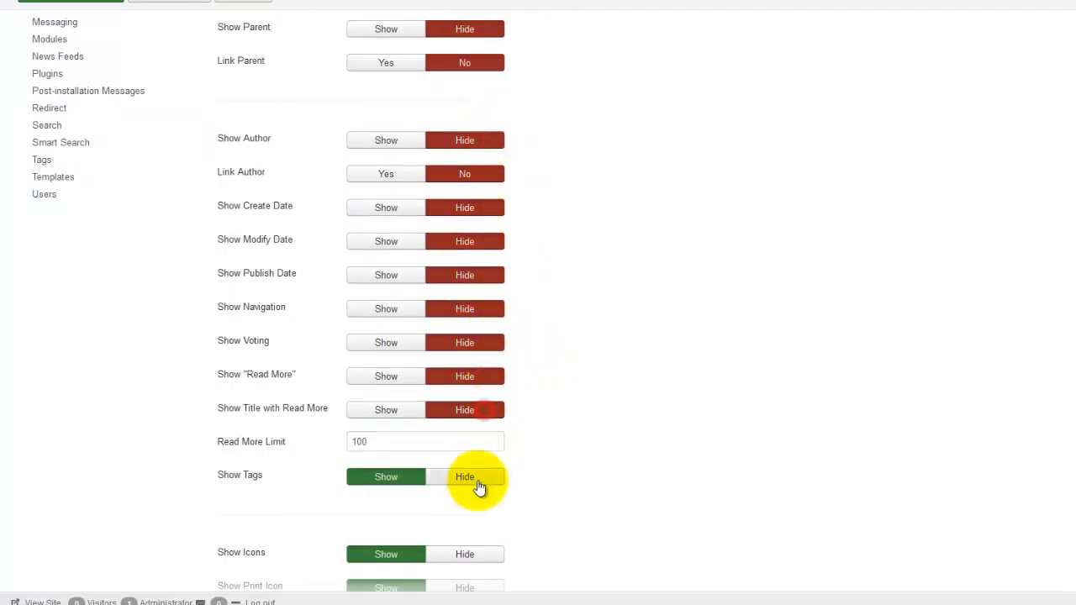
pyautogui.click(477, 479)
# Step: Hide the icons, print icon, email icon and hits in the article options
pyautogui.click(486, 557)
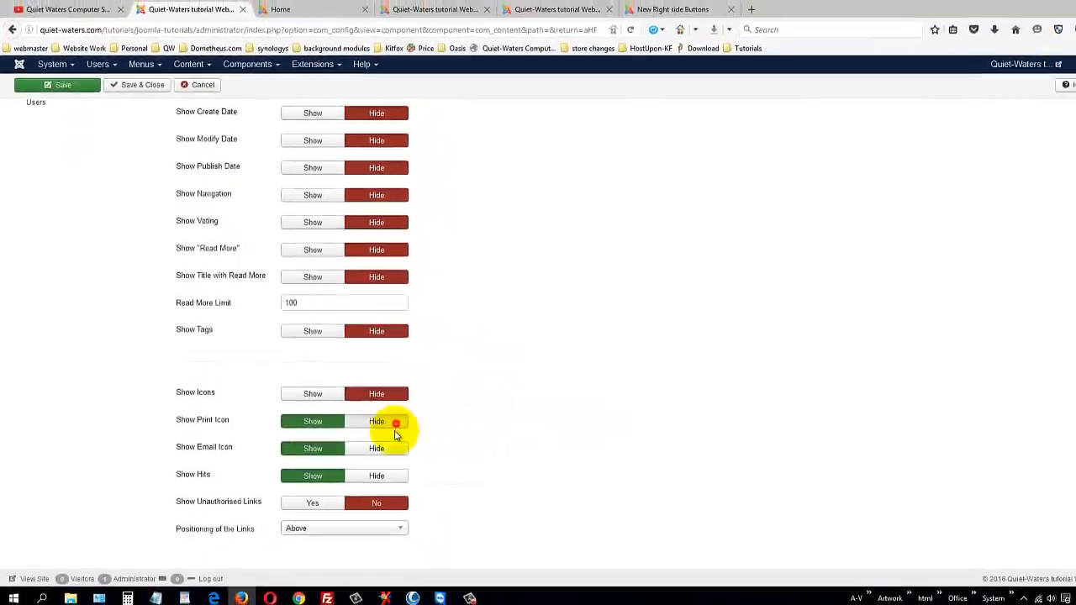
pyautogui.click(383, 424)
pyautogui.click(383, 450)
pyautogui.click(382, 477)
pyautogui.scroll(10, 461, 361)
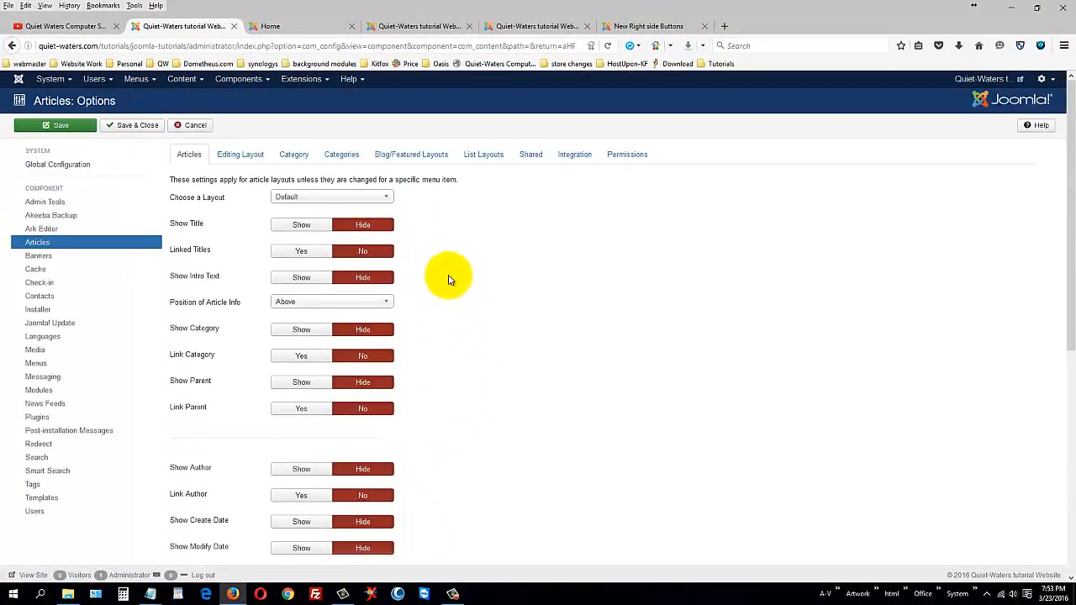
# Step: Examine the Category and Blog/Featured Layouts settings of the article options, and glance at the site modules list
pyautogui.click(305, 156)
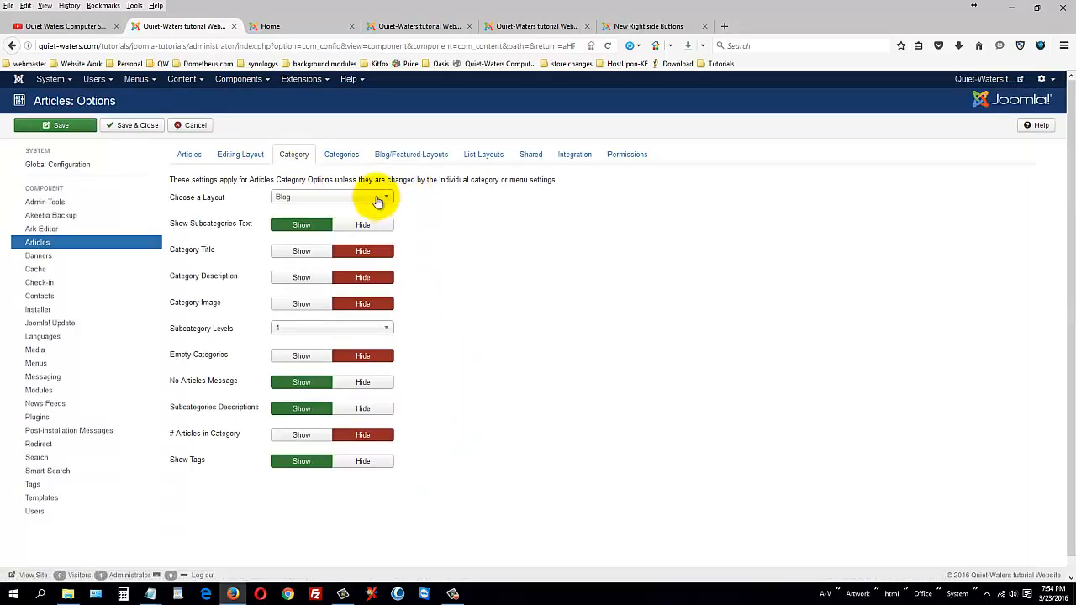
pyautogui.click(400, 155)
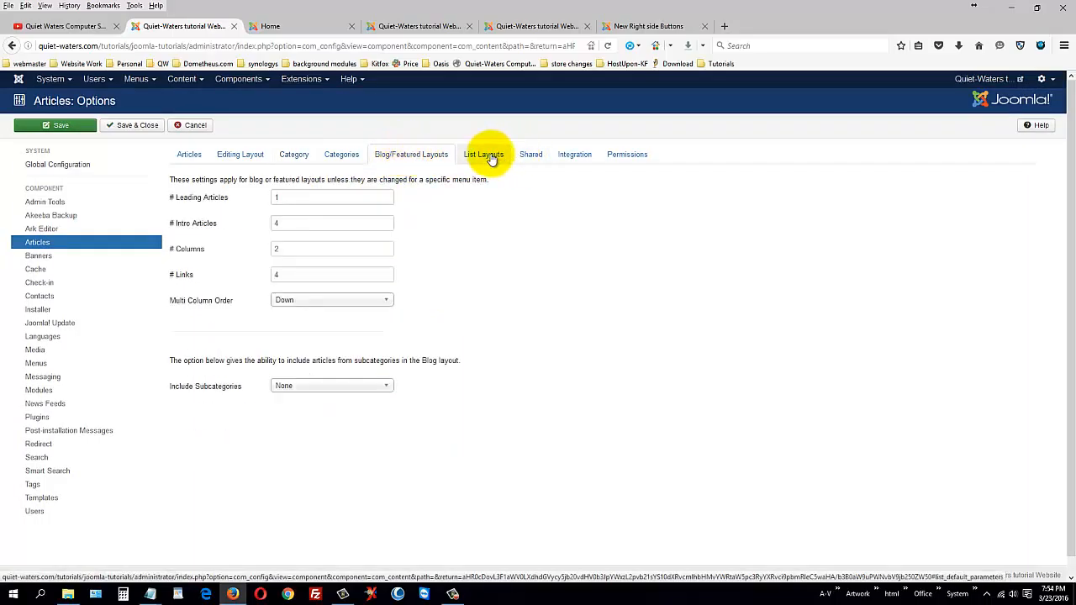
pyautogui.click(190, 160)
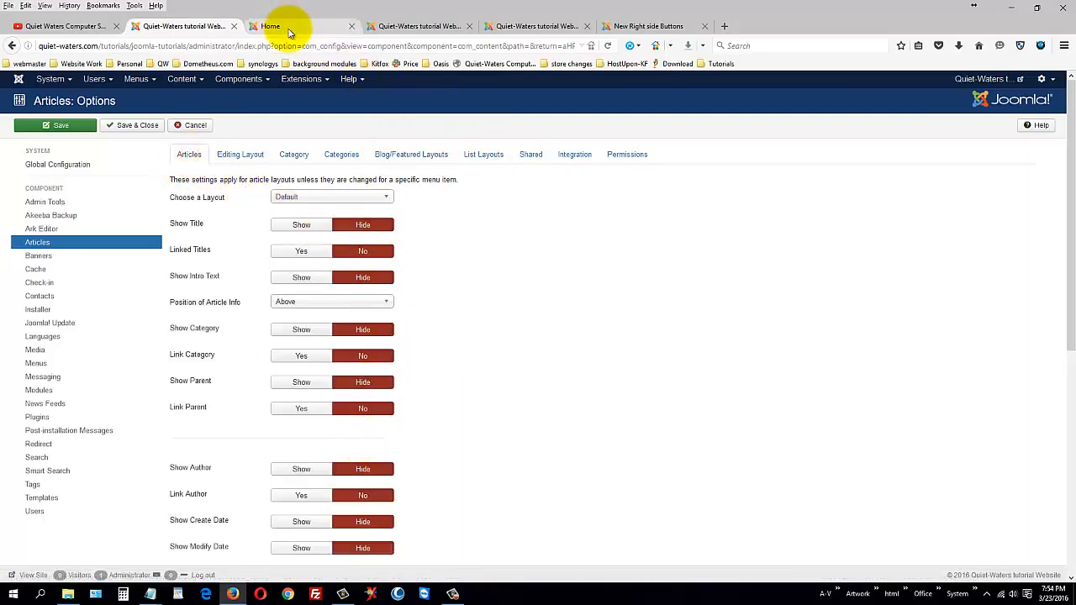
pyautogui.click(418, 30)
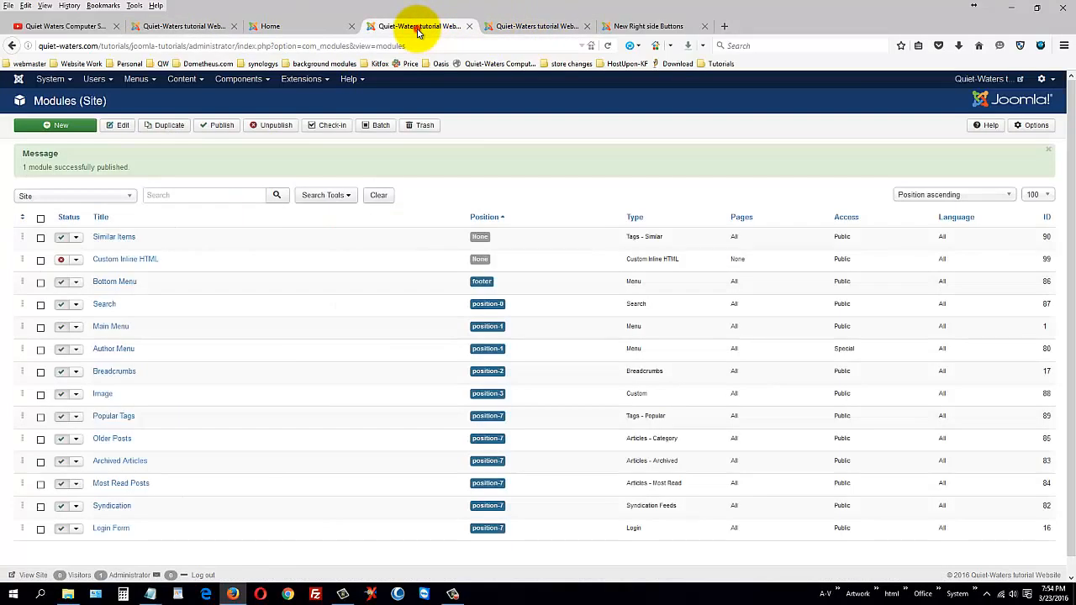
pyautogui.click(180, 26)
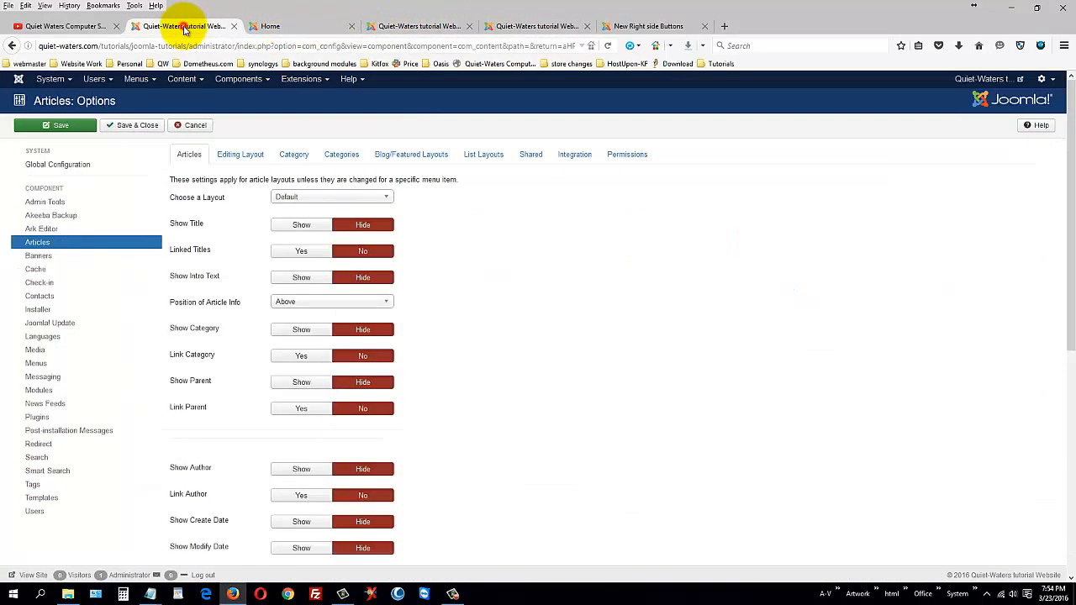
# Step: Open the Right Menu's list of items and look through the content entries for articles and categories
pyautogui.click(136, 79)
pyautogui.click(147, 165)
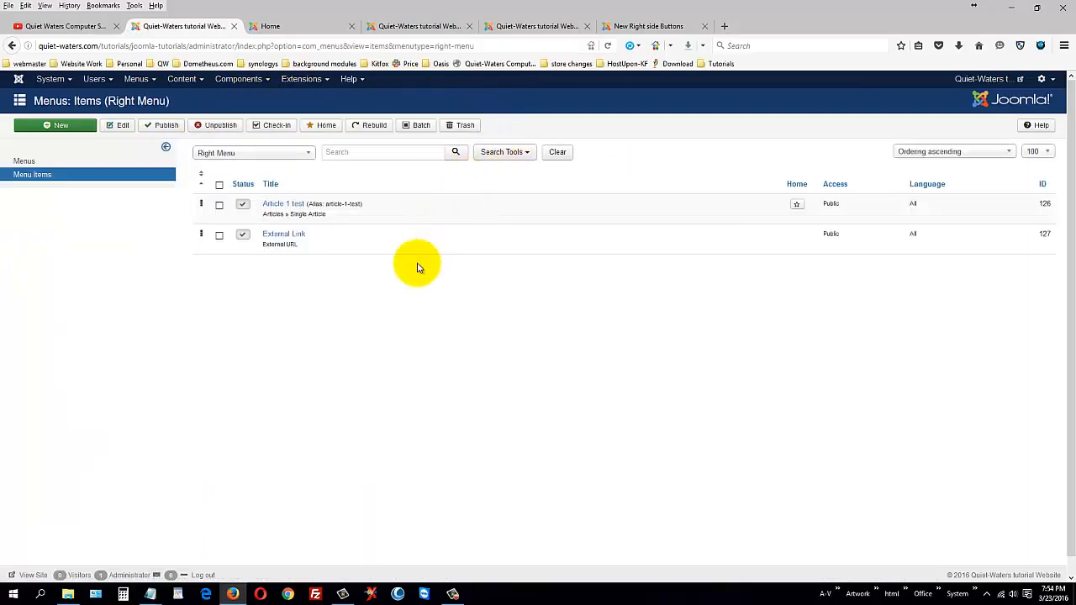
pyautogui.click(185, 82)
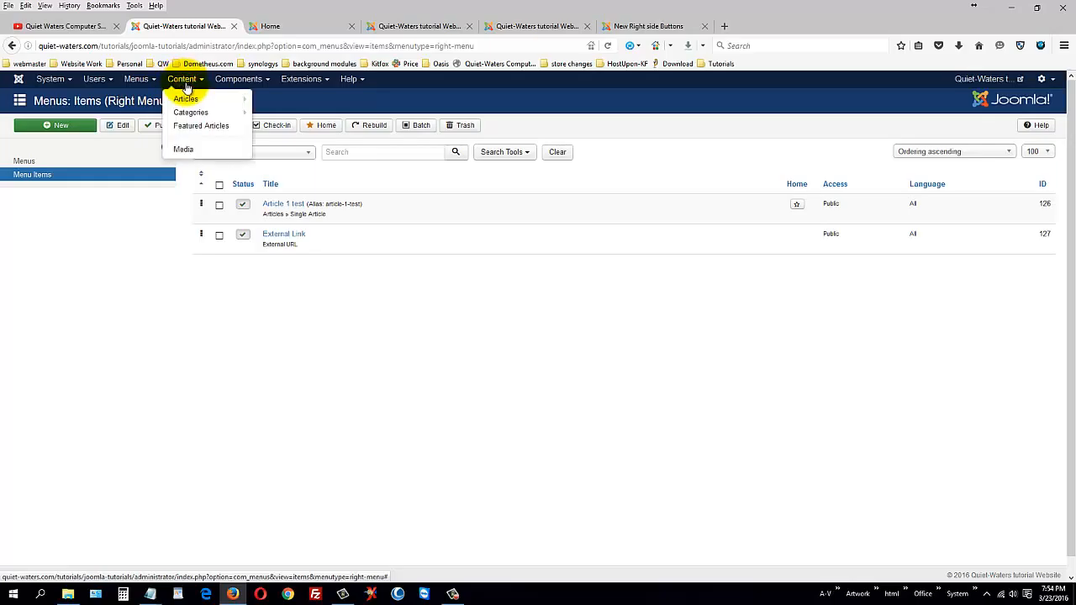
pyautogui.moveTo(187, 105)
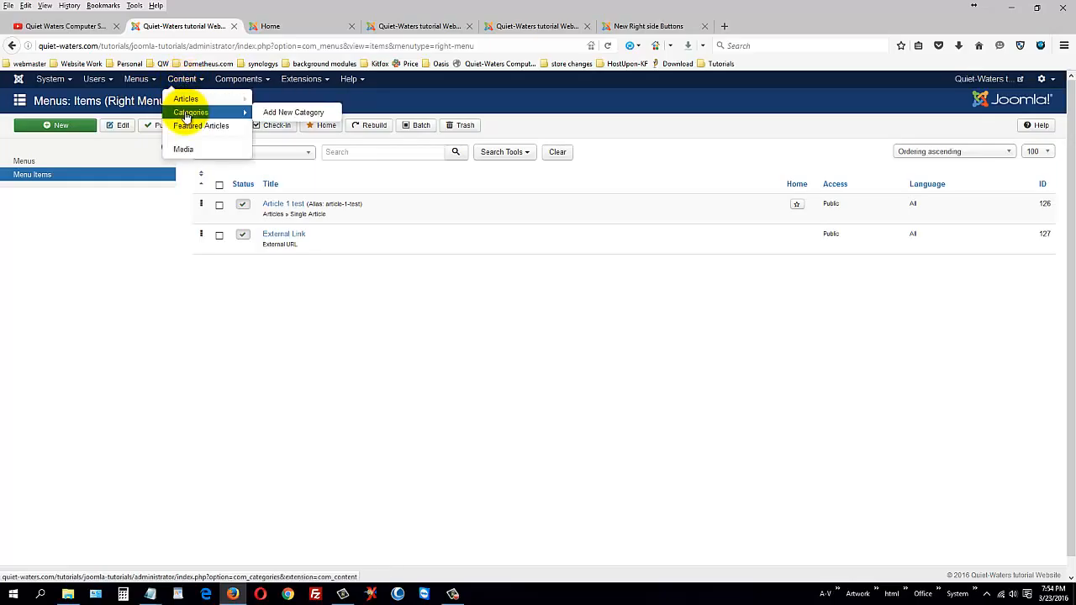